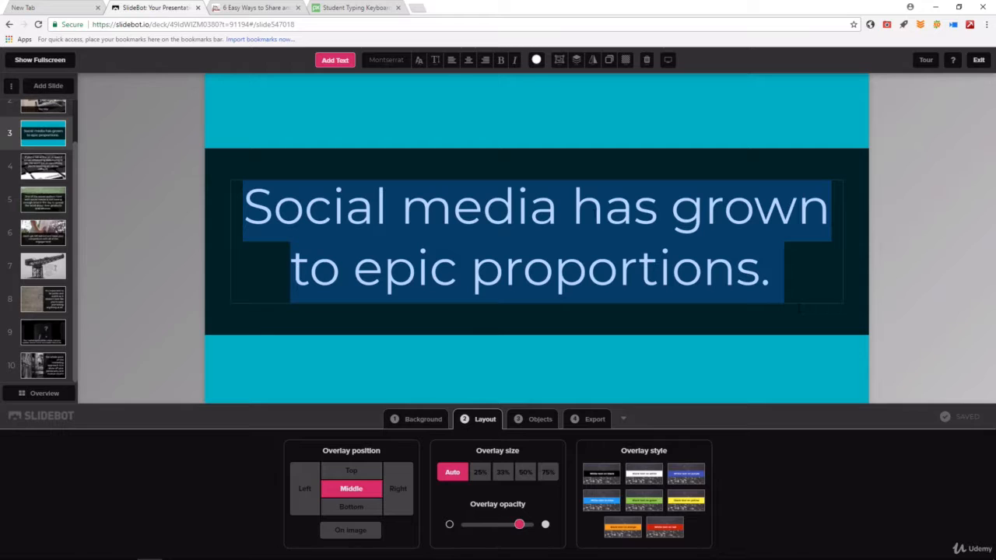
Step: Try the Roboto font on the slide 3 text and set its line height to 1.0
{"action": "left_click", "coordinate": [392, 61]}
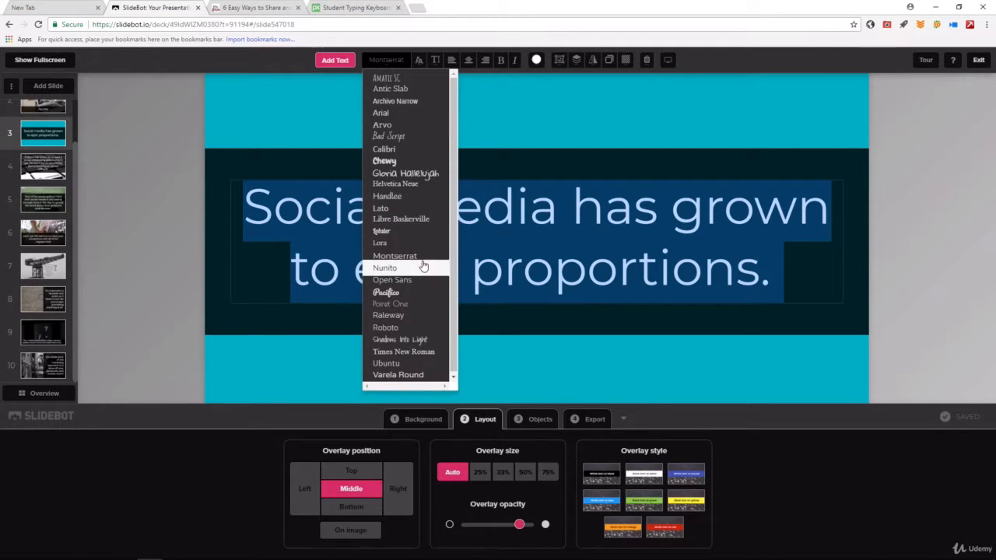
{"action": "left_click", "coordinate": [419, 329]}
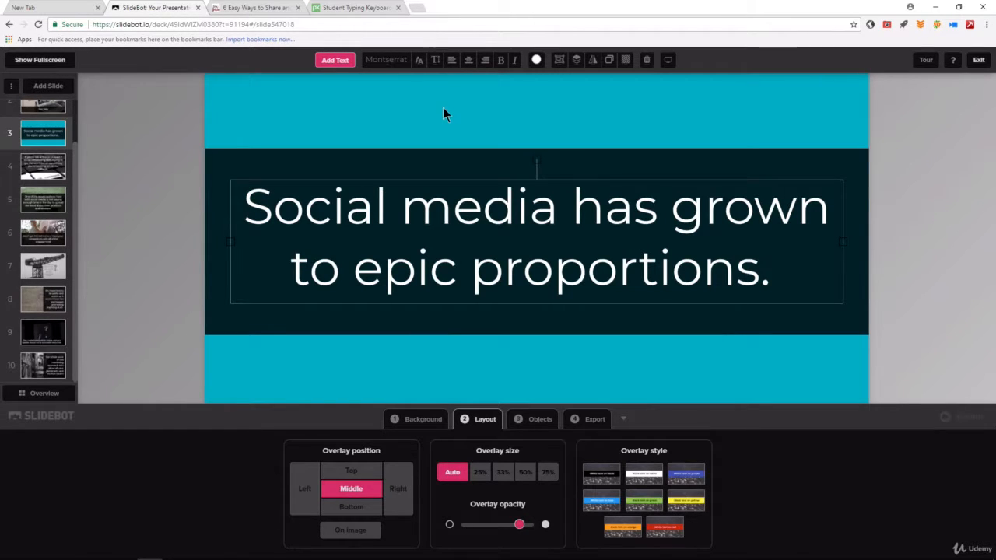
{"action": "left_click", "coordinate": [434, 60]}
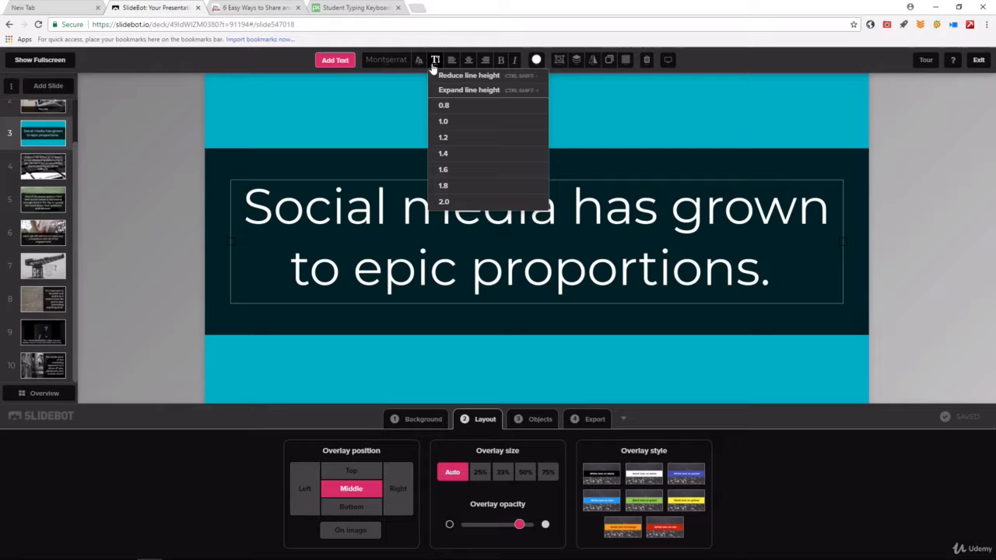
{"action": "left_click", "coordinate": [457, 123]}
Step: Expand the slide 3 text's line height by one increment and reduce it again
{"action": "left_click", "coordinate": [435, 60]}
{"action": "left_click", "coordinate": [456, 89]}
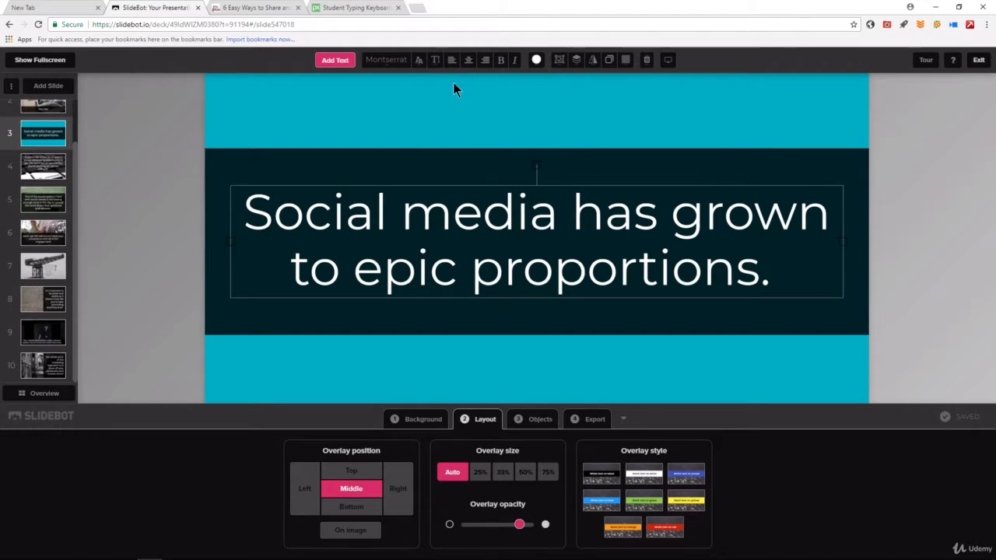
{"action": "left_click", "coordinate": [435, 60]}
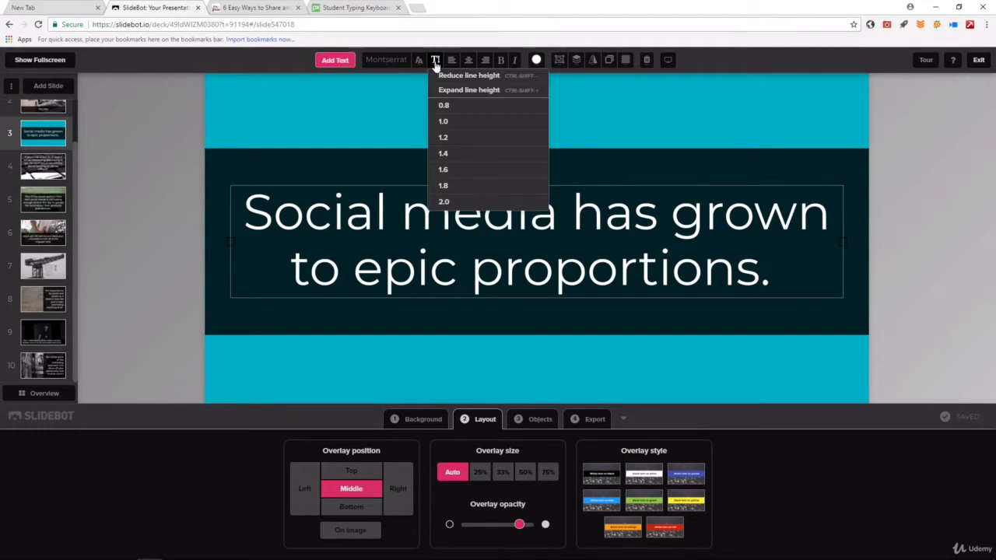
{"action": "left_click", "coordinate": [445, 75]}
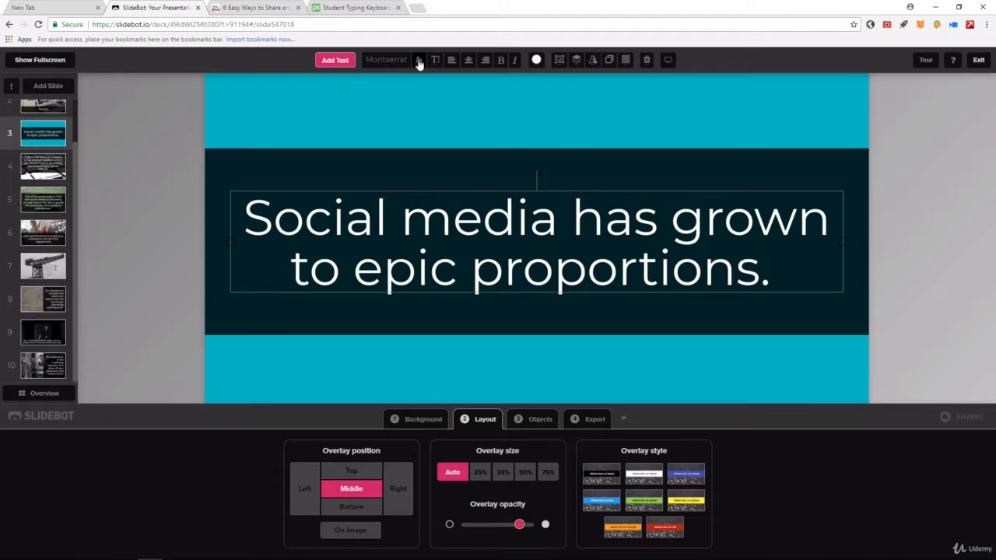
Step: Reduce the font size of the slide 3 text to 60 points
{"action": "left_click", "coordinate": [418, 60]}
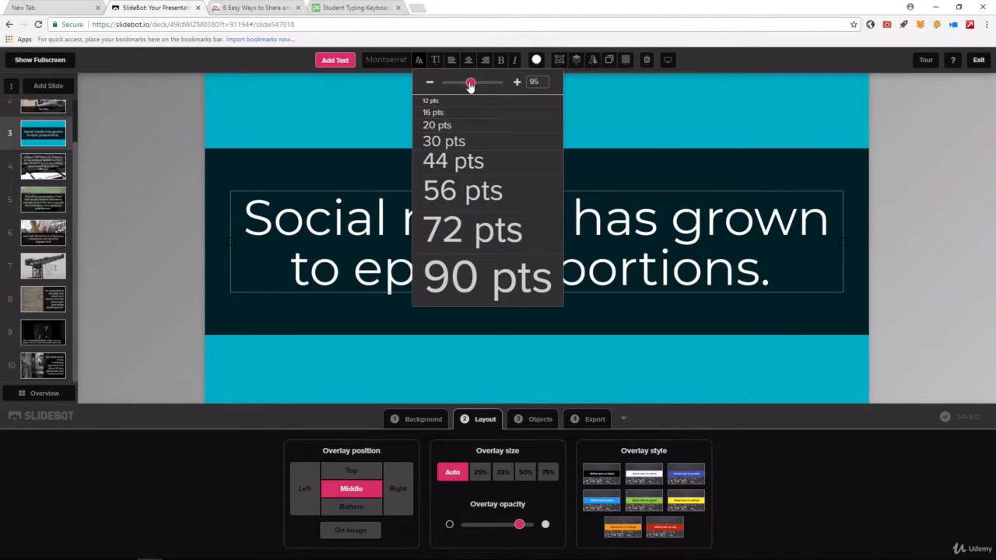
{"action": "mouse_move", "coordinate": [469, 86]}
{"action": "left_mouse_down"}
{"action": "mouse_move", "coordinate": [492, 87]}
{"action": "mouse_move", "coordinate": [459, 84]}
{"action": "left_mouse_up"}
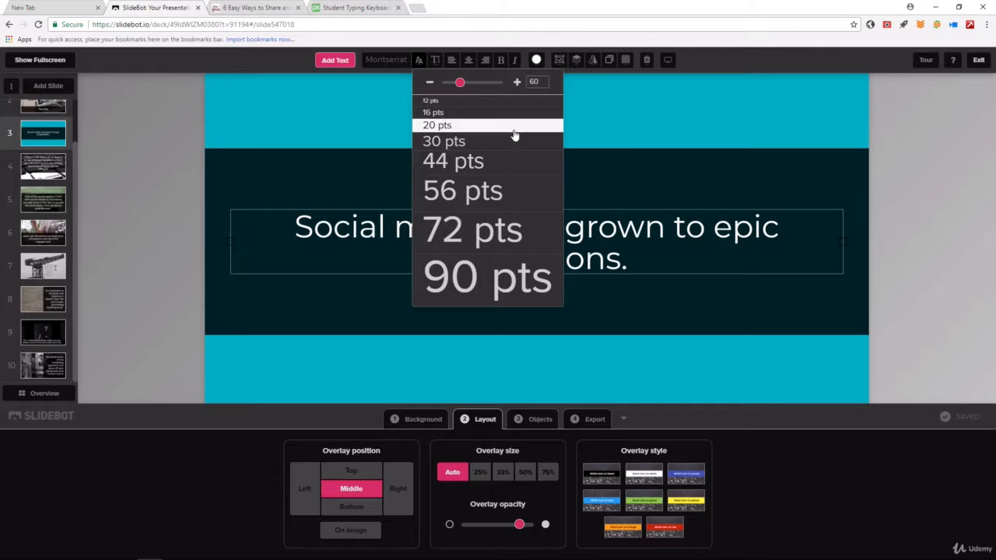
{"action": "left_click", "coordinate": [684, 113]}
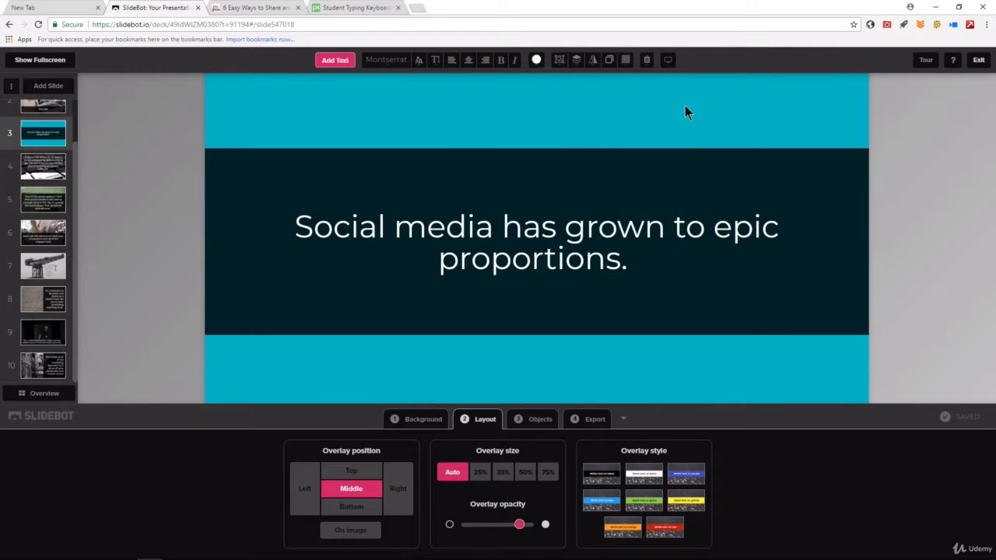
Step: Try right and left alignment on the slide 3 text and return it to centered
{"action": "triple_click", "coordinate": [541, 225]}
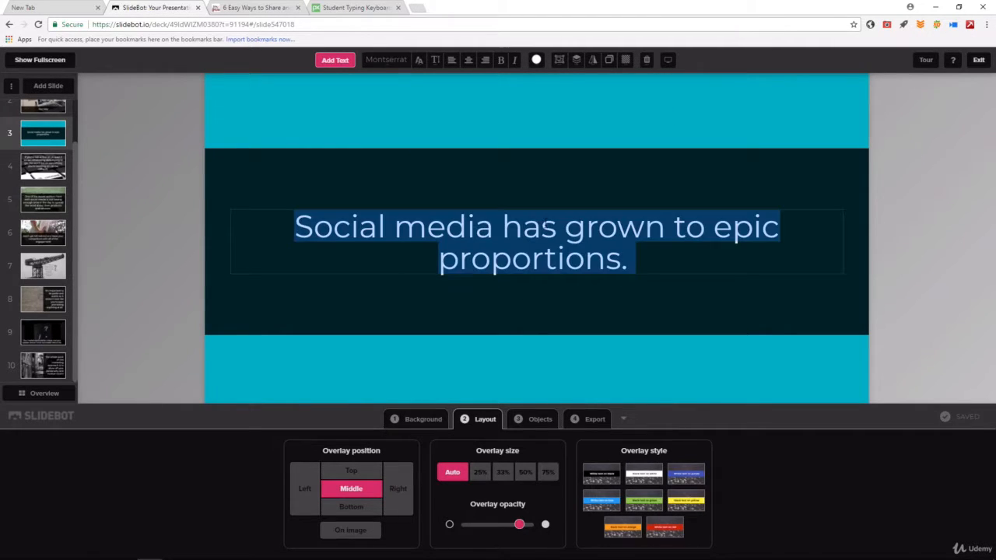
{"action": "left_click", "coordinate": [484, 61]}
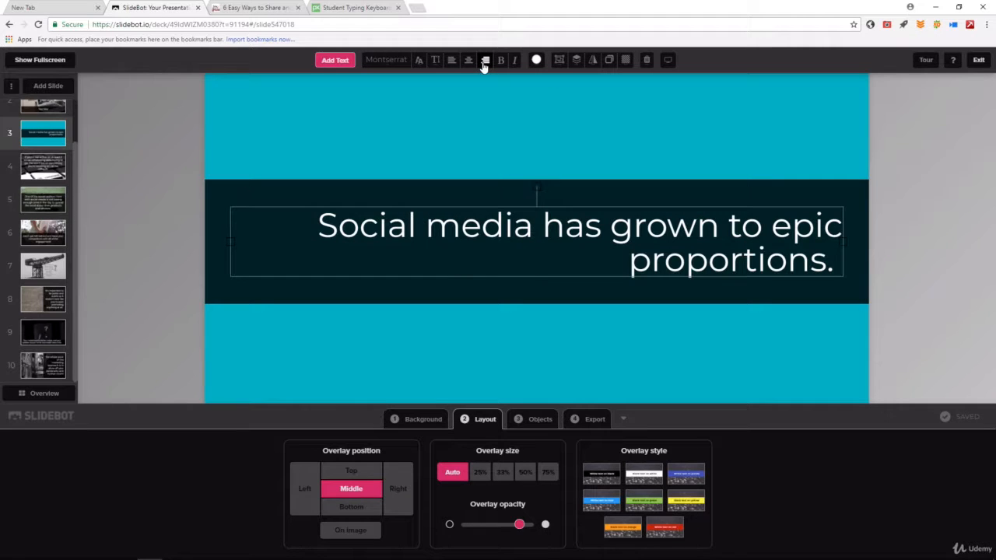
{"action": "left_click", "coordinate": [451, 61]}
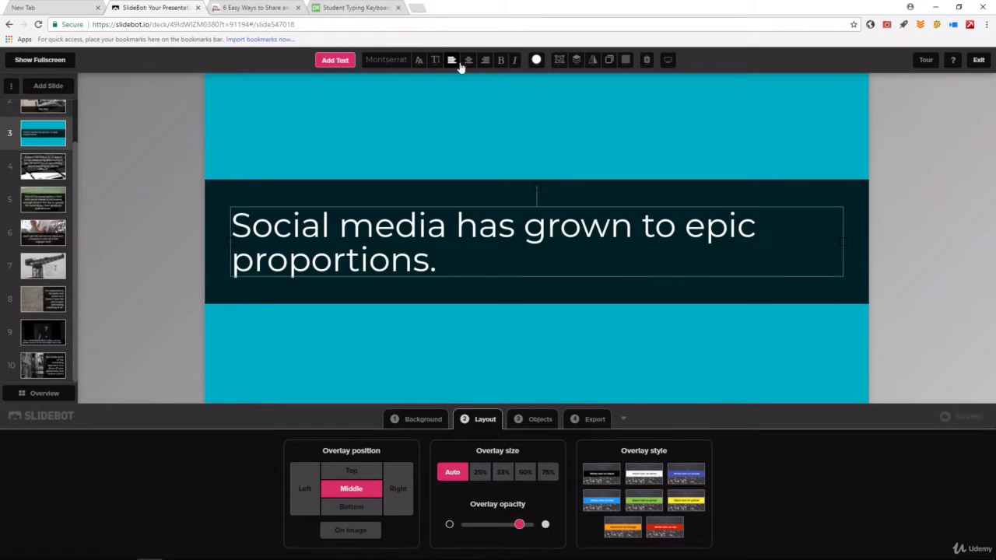
{"action": "left_click", "coordinate": [467, 61]}
Step: Try bold on the slide 3 text, remove it, and make the text italic
{"action": "left_click", "coordinate": [500, 60]}
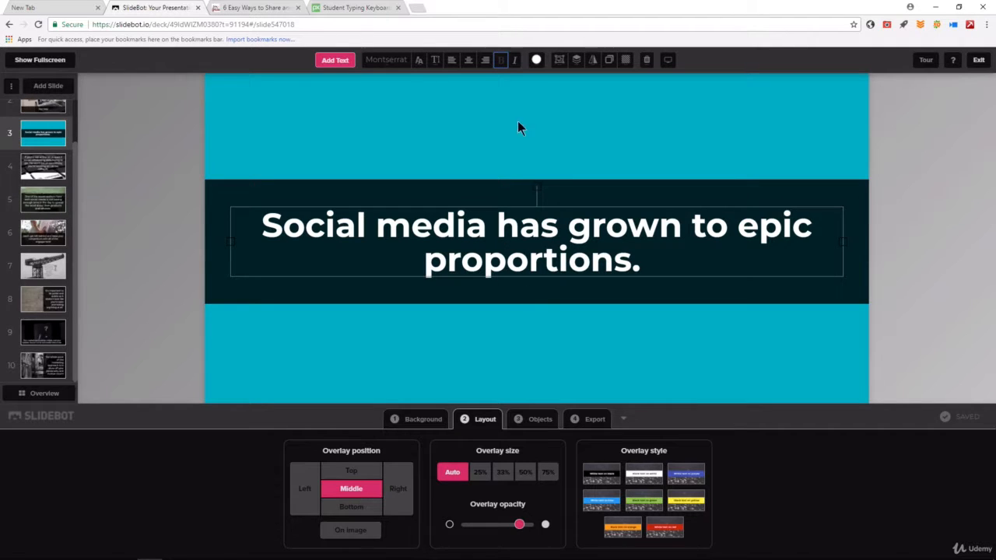
{"action": "left_click", "coordinate": [501, 61]}
{"action": "left_click", "coordinate": [513, 61]}
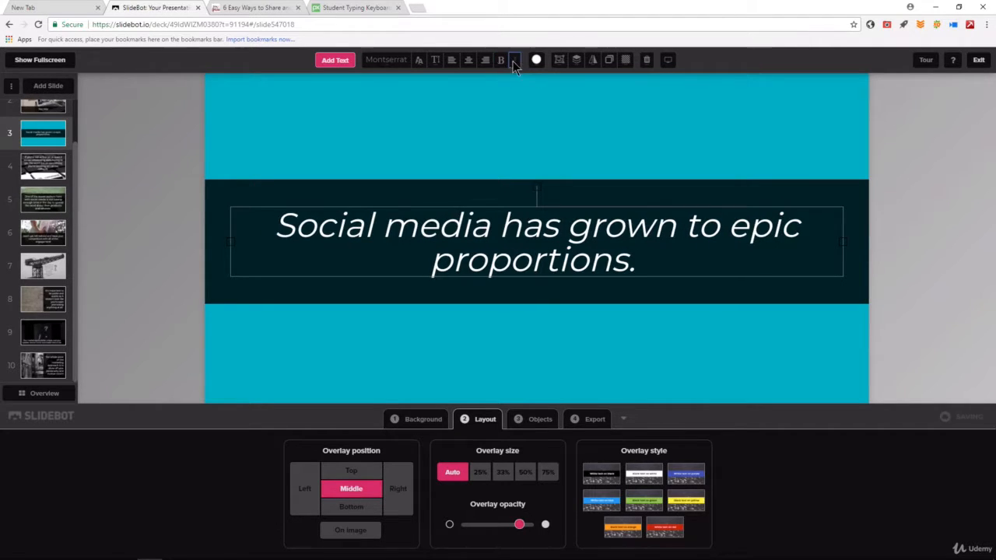
Step: Try a blue-violet color on the slide 3 text and change it to golden yellow
{"action": "left_click", "coordinate": [536, 60]}
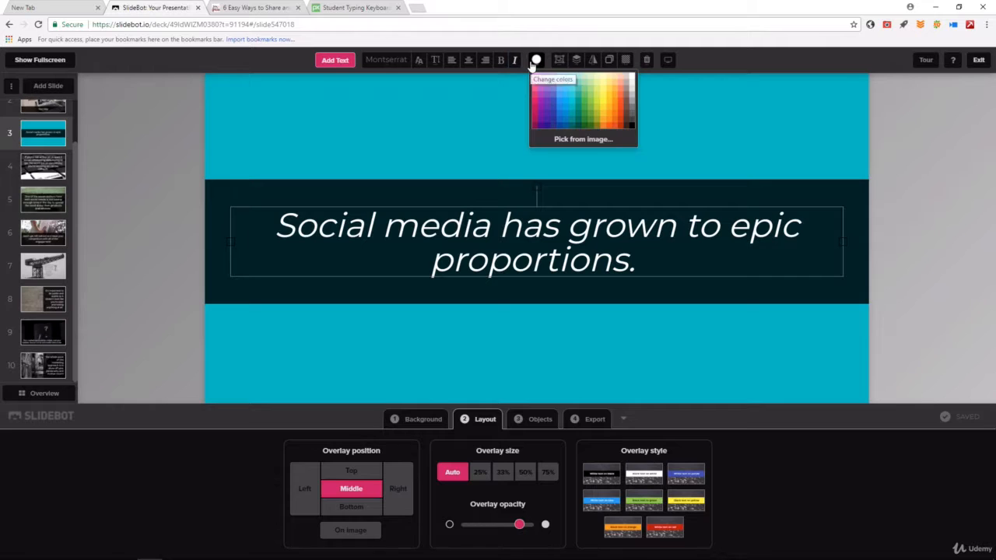
{"action": "left_click", "coordinate": [552, 98]}
{"action": "left_click", "coordinate": [535, 59]}
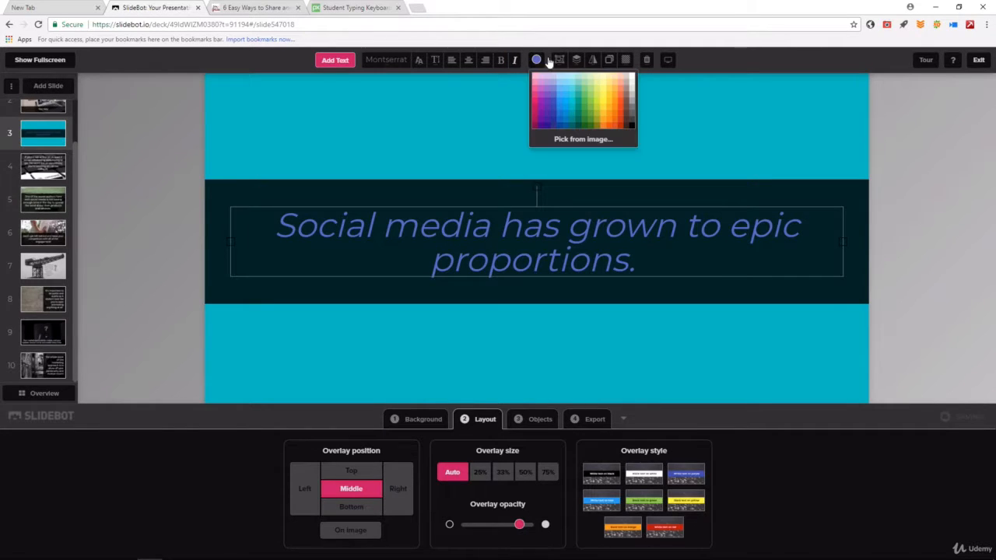
{"action": "left_click", "coordinate": [608, 94]}
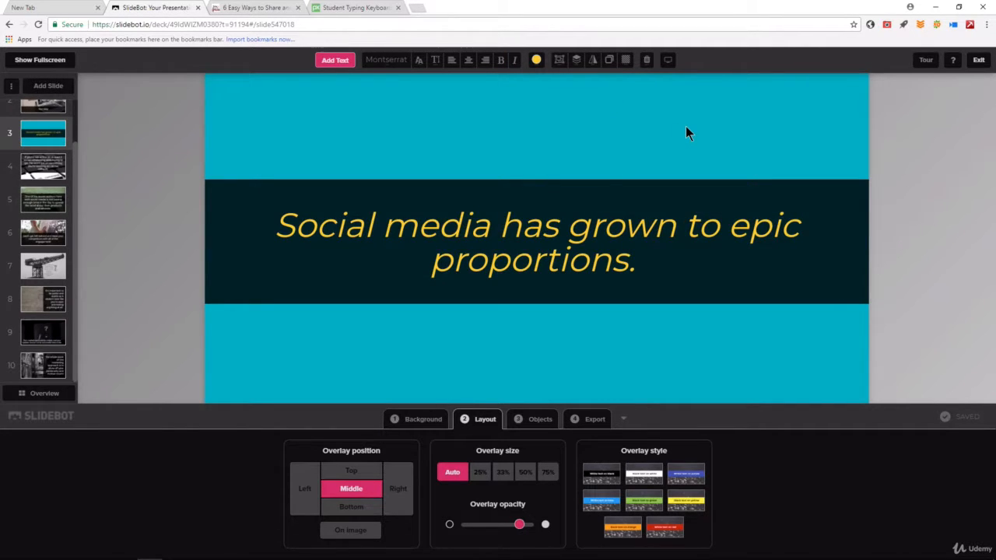
Step: Insert a line break before "to" in the slide 3 text and close the background scale and effects controls
{"action": "left_click", "coordinate": [699, 225]}
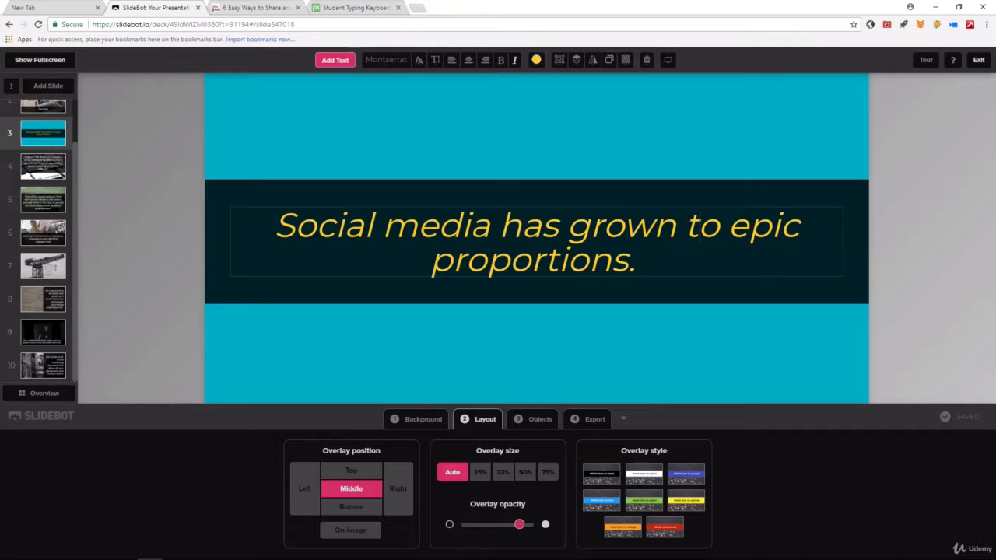
{"action": "key", "text": "Return"}
{"action": "left_click", "coordinate": [926, 224]}
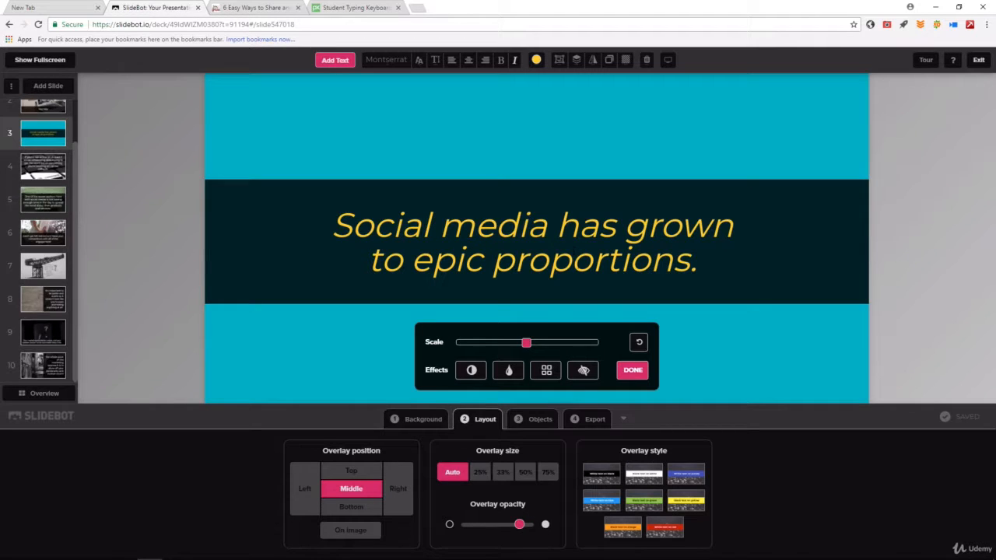
{"action": "left_click", "coordinate": [630, 372]}
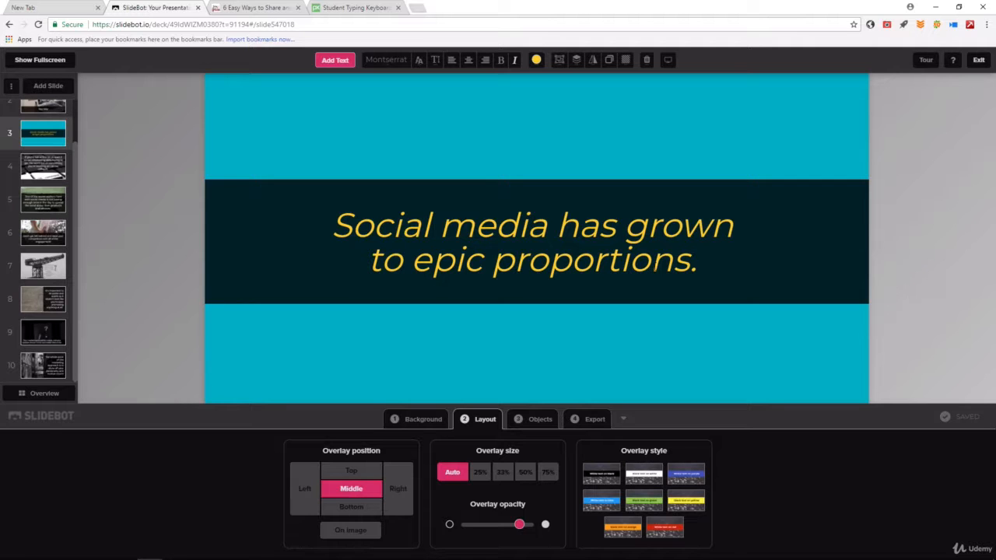
Step: Select all the text on slide 4, review the grouping options, and send the text to the back
{"action": "left_click", "coordinate": [56, 165]}
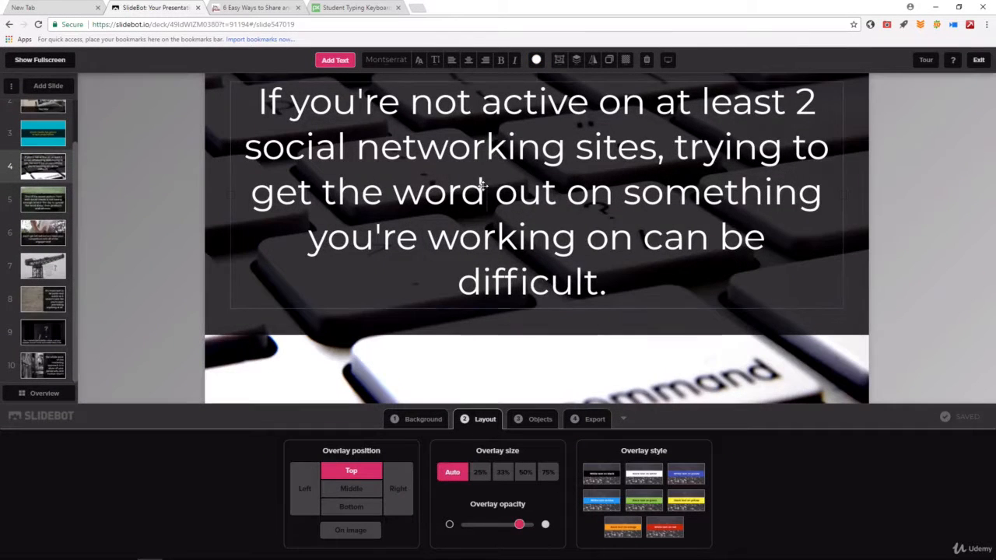
{"action": "triple_click", "coordinate": [487, 191]}
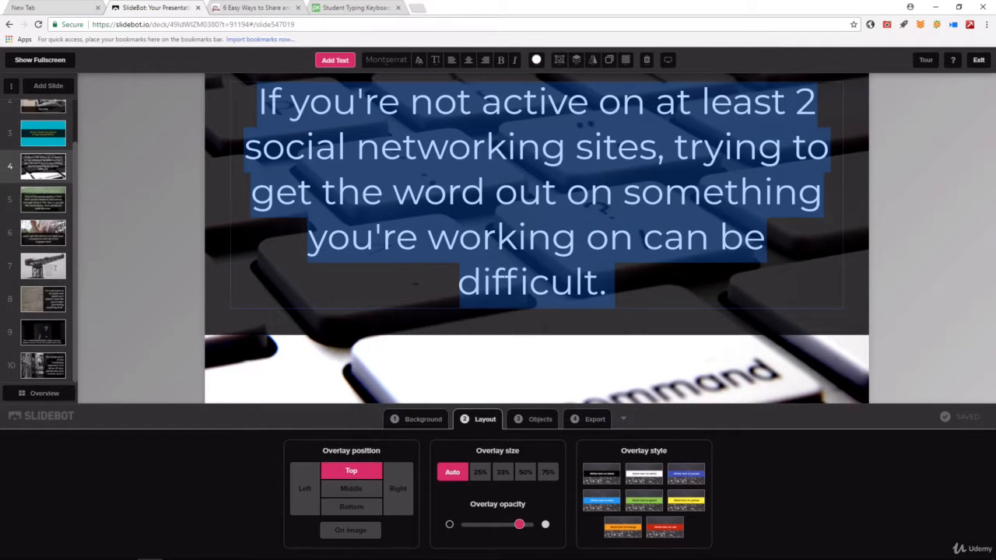
{"action": "left_click", "coordinate": [558, 62]}
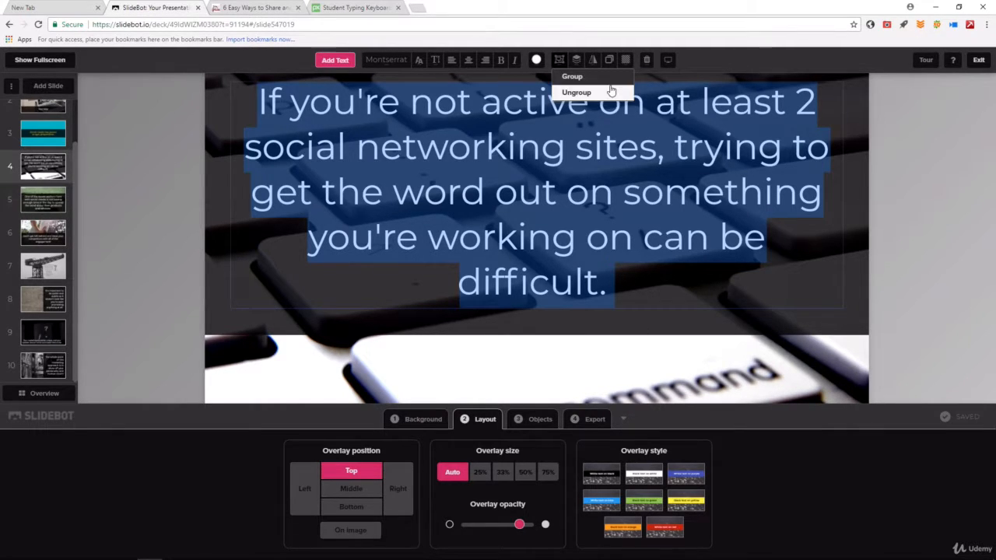
{"action": "left_click", "coordinate": [576, 62]}
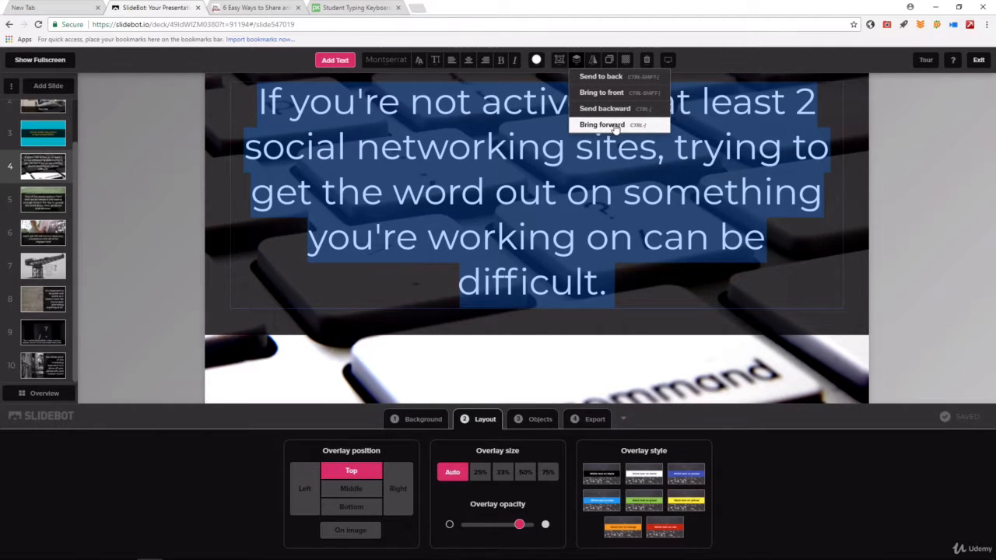
{"action": "left_click", "coordinate": [597, 80]}
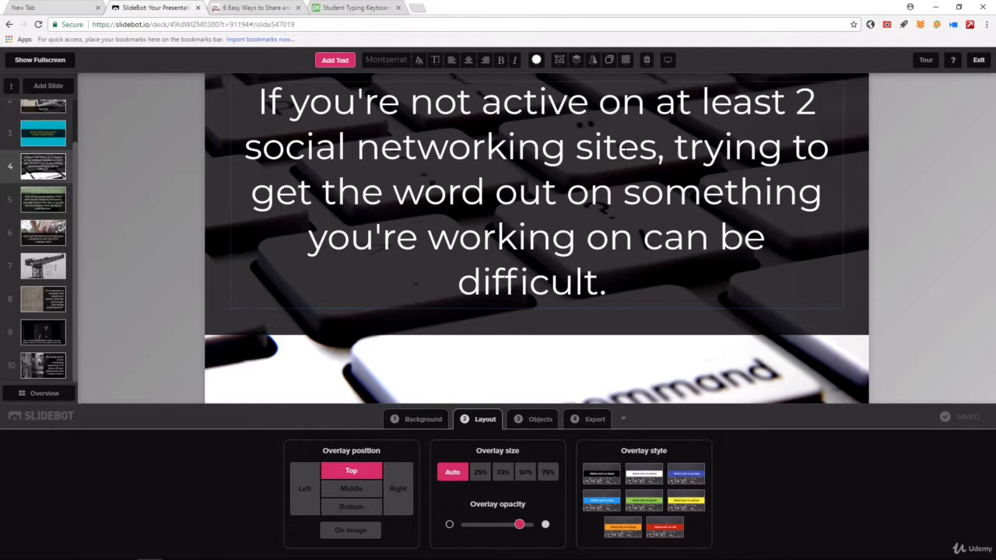
Step: Reselect the slide 4 text and view the flip options available for it
{"action": "triple_click", "coordinate": [625, 148]}
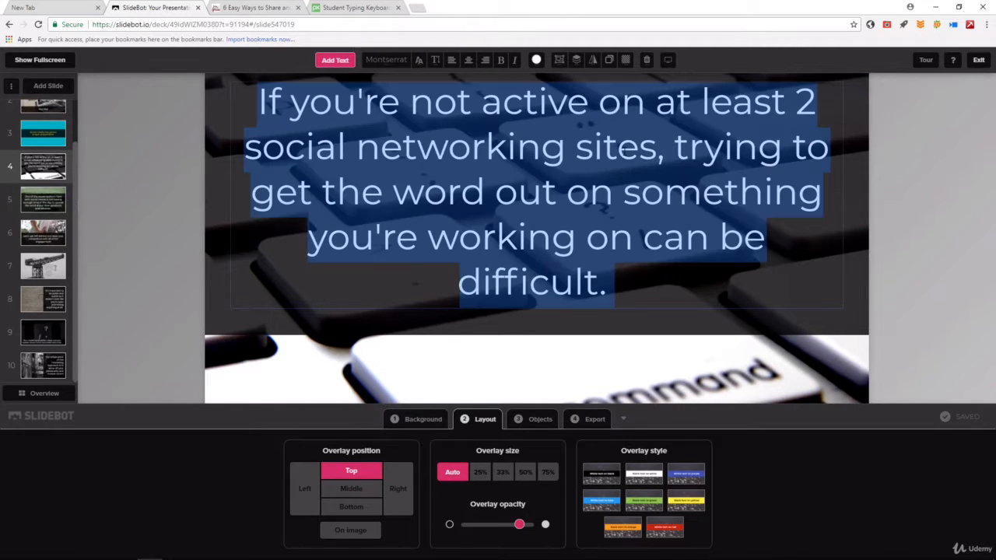
{"action": "left_click", "coordinate": [592, 60]}
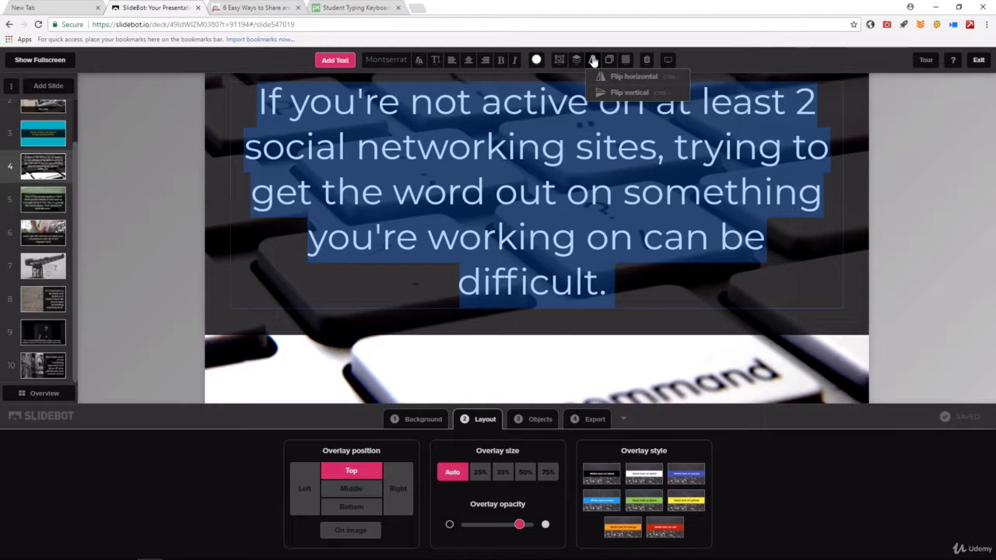
{"action": "left_click", "coordinate": [593, 61]}
{"action": "left_click", "coordinate": [677, 334]}
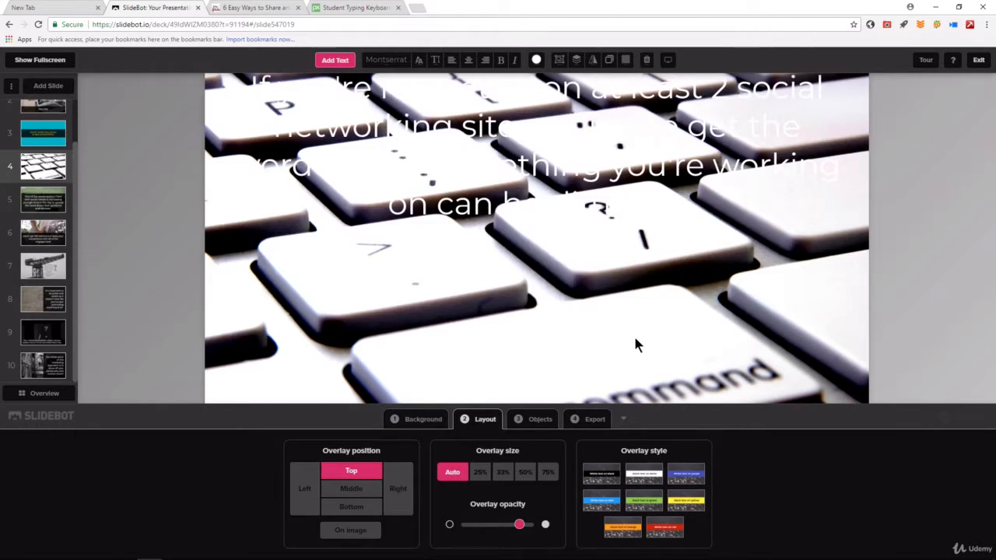
Step: Add the Apple logo shape to slide 4 and move it to the lower right, below the words "can be"
{"action": "left_click", "coordinate": [537, 419]}
{"action": "left_click", "coordinate": [507, 466]}
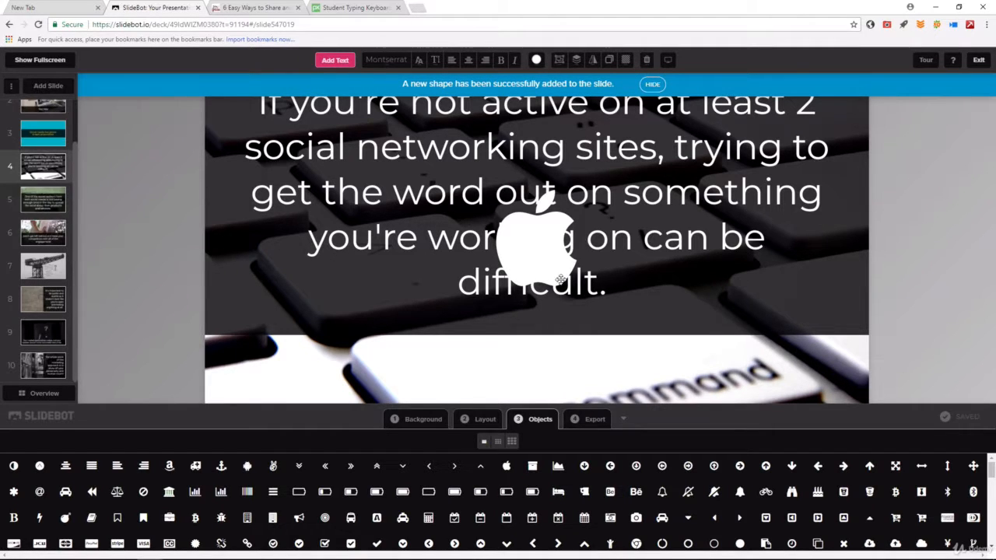
{"action": "left_click", "coordinate": [561, 265]}
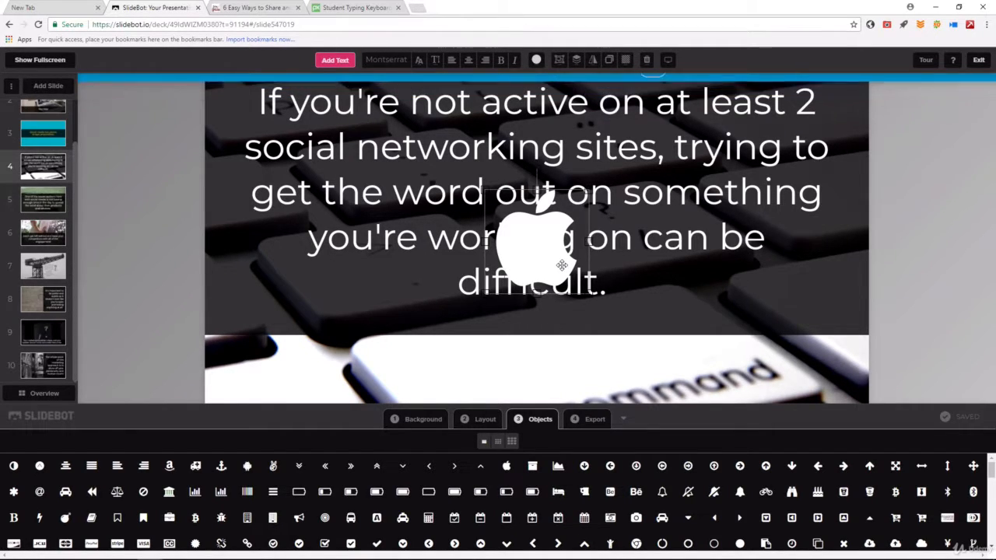
{"action": "right_click", "coordinate": [548, 267]}
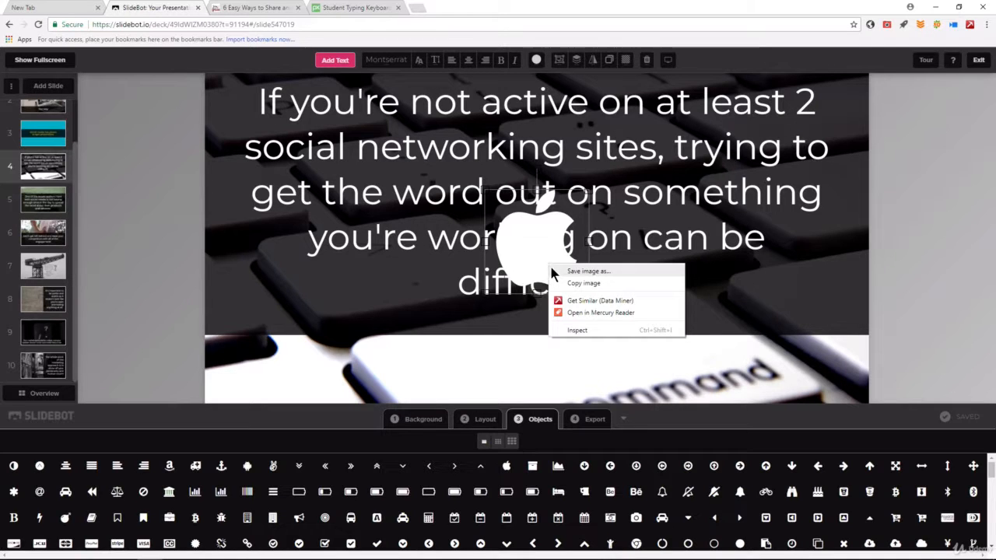
{"action": "left_click", "coordinate": [540, 249]}
{"action": "left_click_drag", "start_coordinate": [540, 248], "coordinate": [711, 315]}
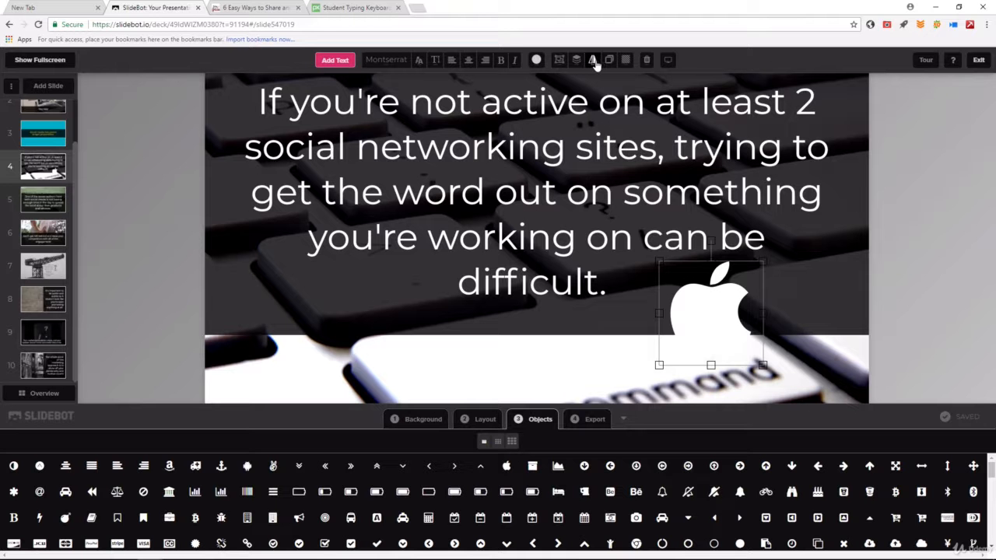
Step: Flip the Apple logo horizontally and vertically, and move it closer to the slide's right edge
{"action": "left_click", "coordinate": [593, 63]}
{"action": "left_click", "coordinate": [627, 76]}
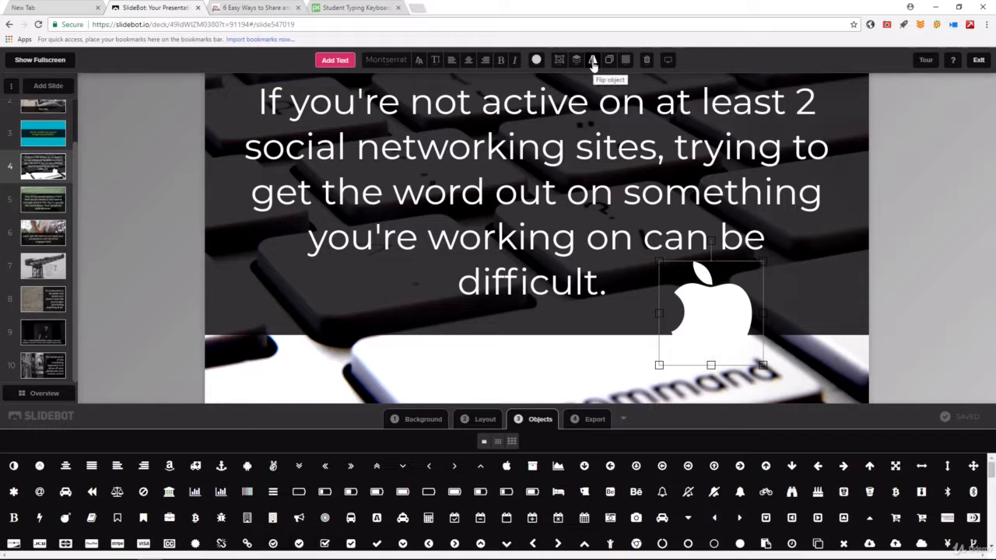
{"action": "left_click", "coordinate": [594, 62]}
{"action": "left_click", "coordinate": [611, 93]}
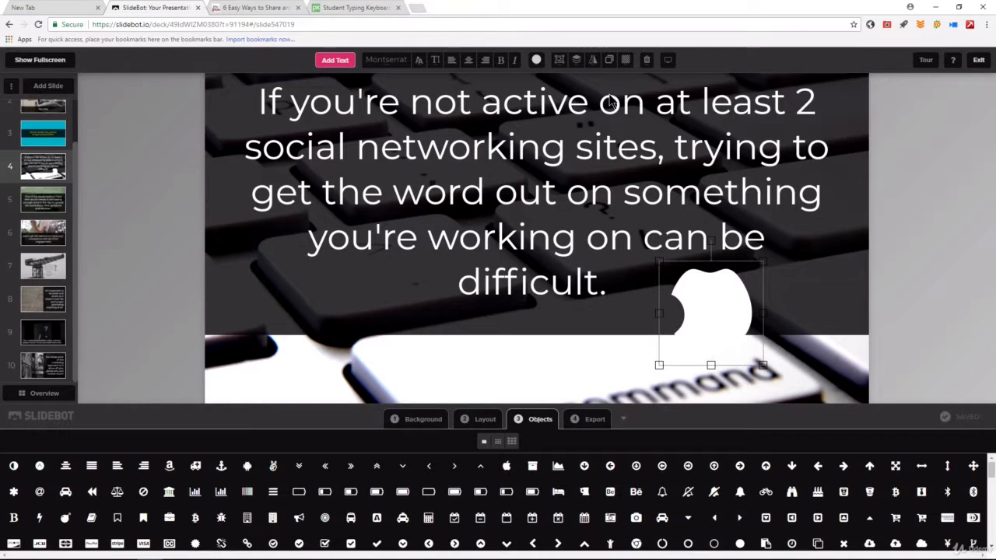
{"action": "left_click_drag", "start_coordinate": [715, 291], "coordinate": [789, 294]}
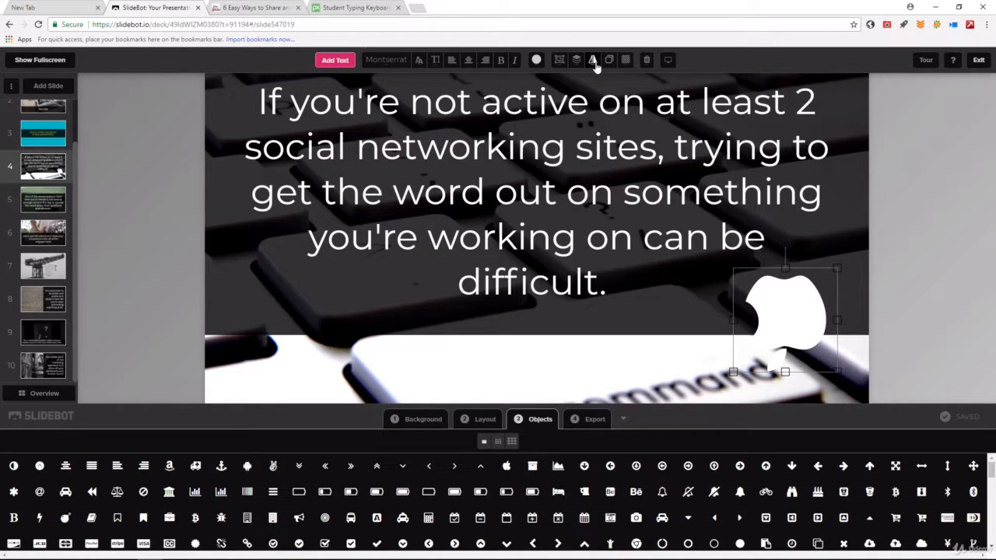
Step: Flip the Apple logo vertically and horizontally back to its normal orientation, and move it up beside the words "can be"
{"action": "mouse_move", "coordinate": [594, 64]}
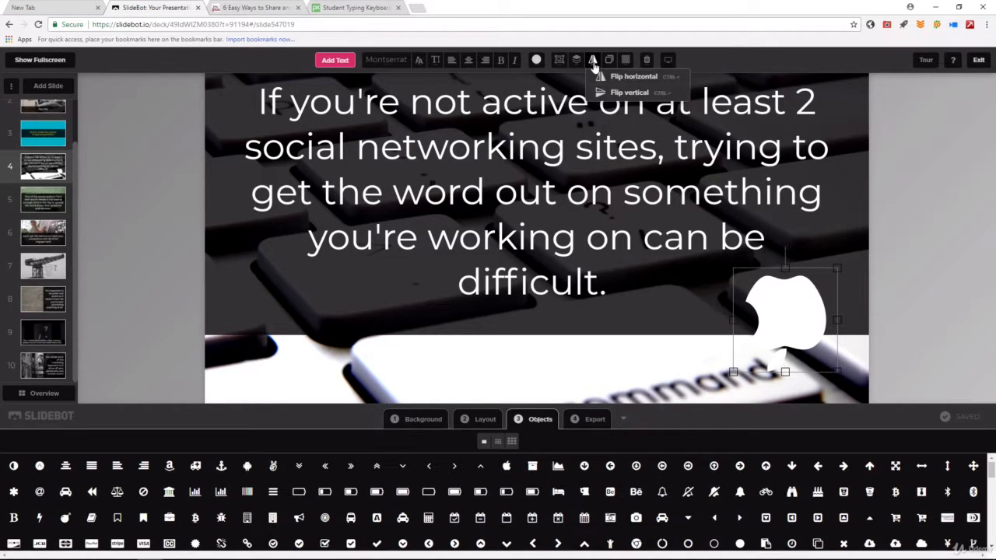
{"action": "left_click", "coordinate": [623, 92]}
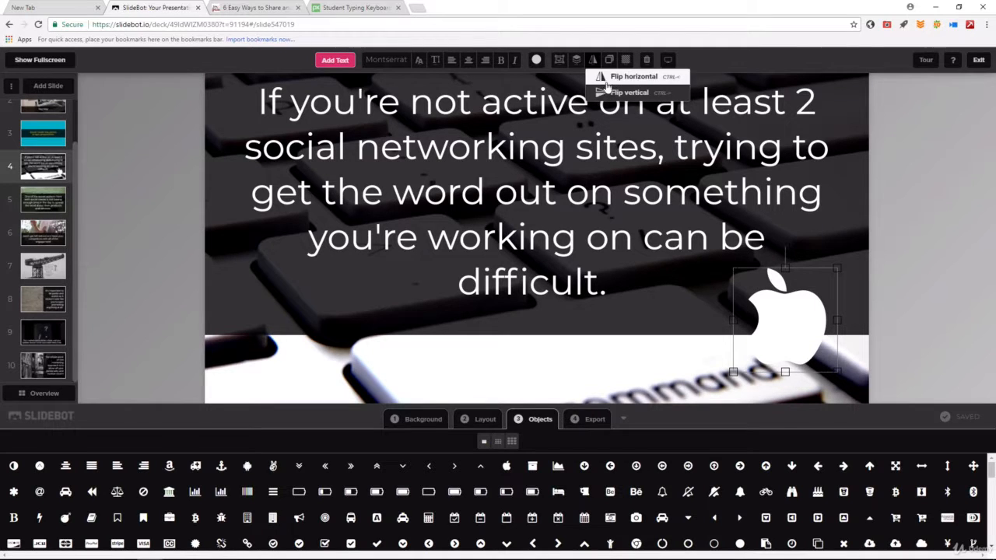
{"action": "left_click", "coordinate": [611, 77]}
{"action": "left_click_drag", "start_coordinate": [780, 353], "coordinate": [805, 307]}
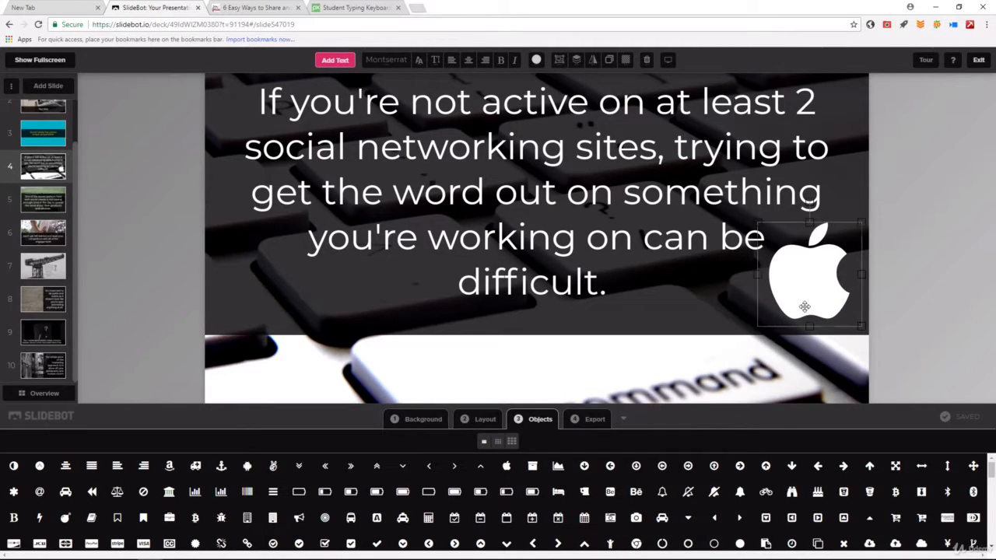
Step: Set the Apple logo's opacity to 94 and deselect it
{"action": "left_click", "coordinate": [609, 61]}
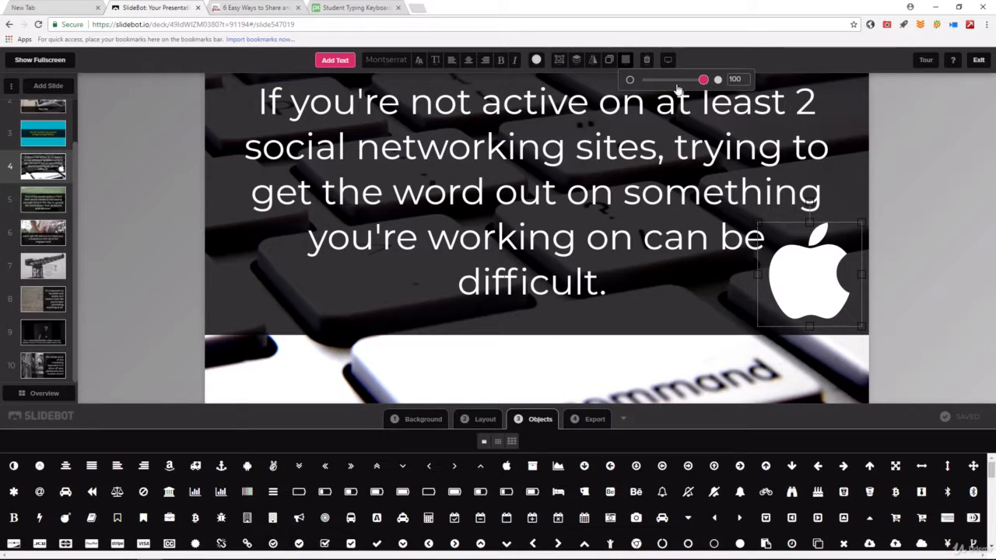
{"action": "mouse_move", "coordinate": [703, 79]}
{"action": "left_mouse_down"}
{"action": "mouse_move", "coordinate": [642, 79]}
{"action": "mouse_move", "coordinate": [647, 68]}
{"action": "mouse_move", "coordinate": [701, 75]}
{"action": "left_mouse_up"}
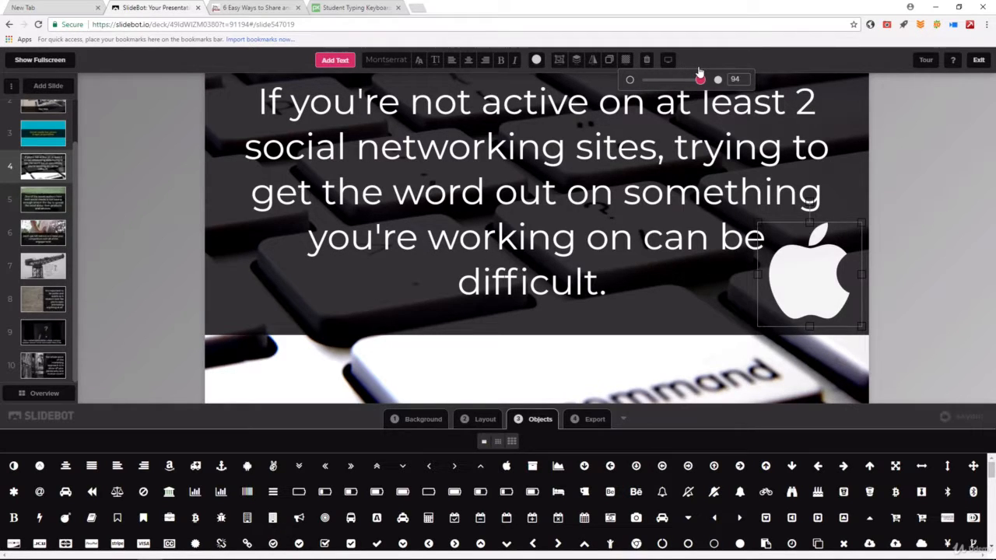
{"action": "left_click", "coordinate": [888, 144]}
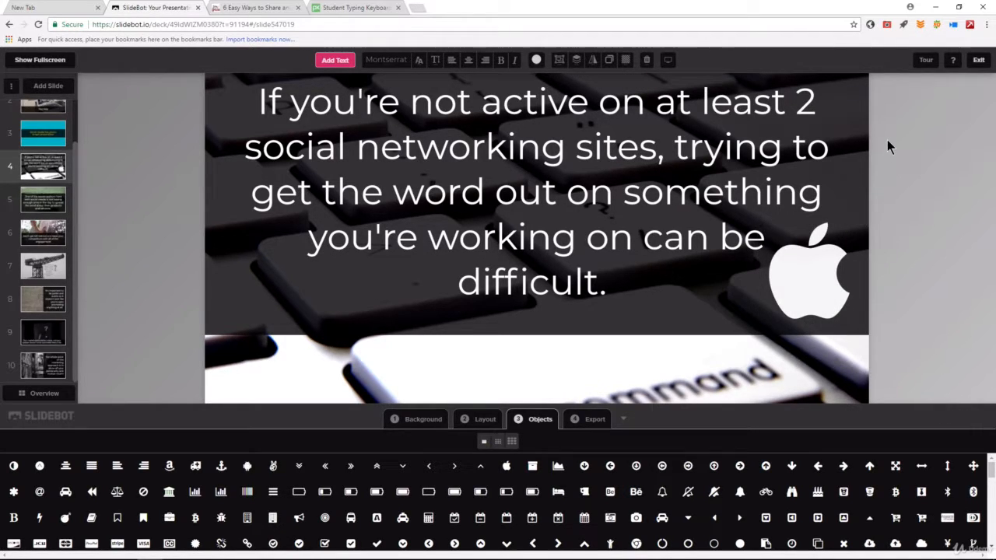
Step: Select the Apple logo on slide 4 and delete it
{"action": "left_click", "coordinate": [823, 262]}
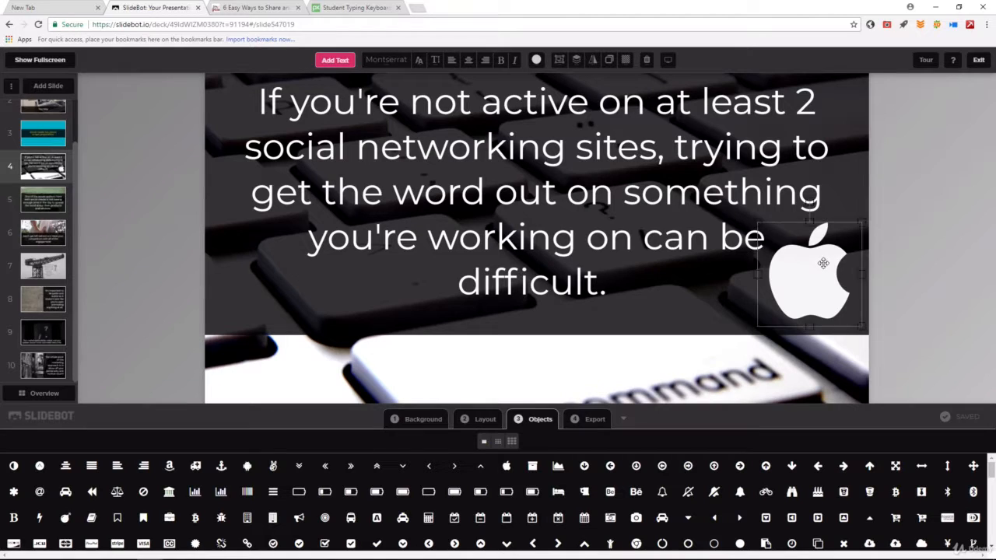
{"action": "left_click", "coordinate": [648, 60]}
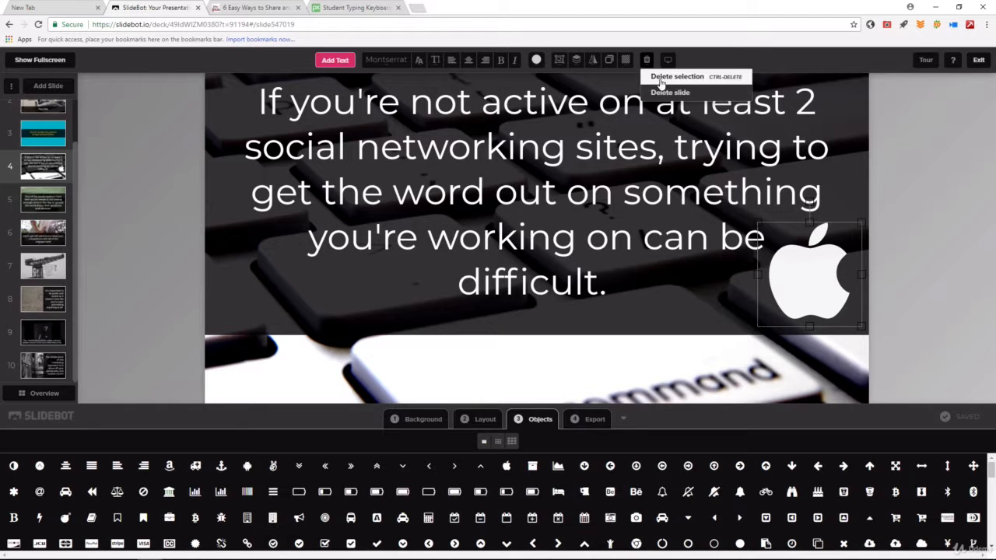
{"action": "left_click", "coordinate": [659, 77]}
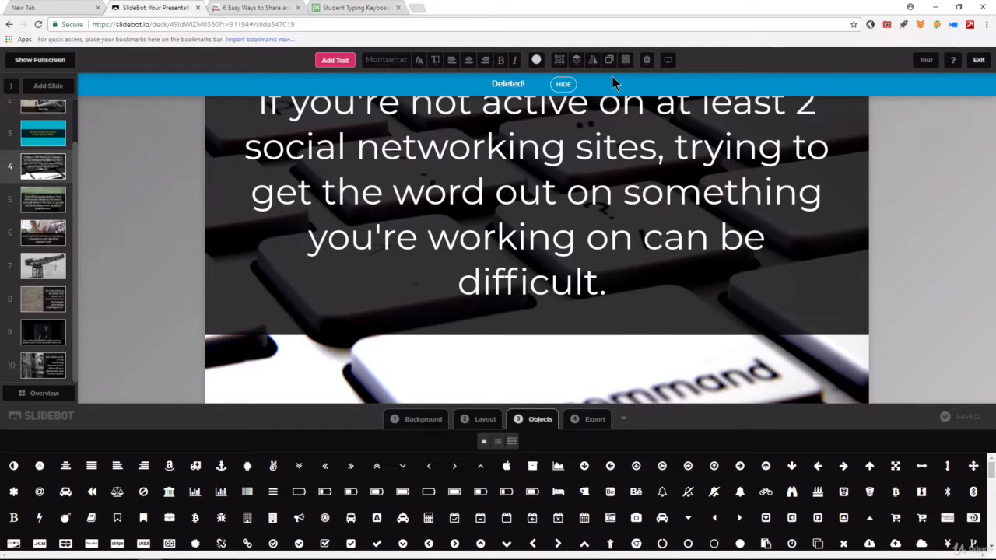
Step: Start changing the deck's slide dimensions to standard size, and cancel the change
{"action": "left_click", "coordinate": [667, 62]}
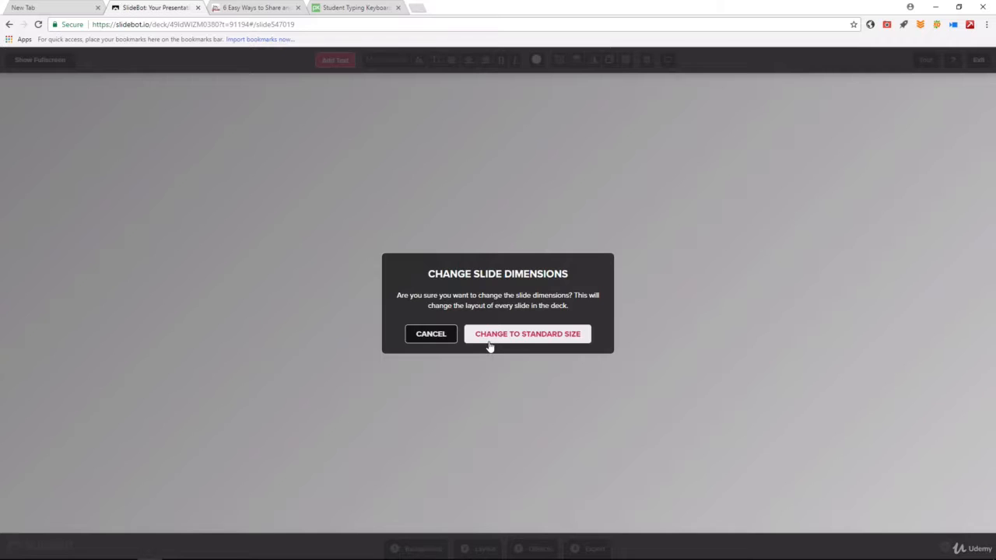
{"action": "left_click", "coordinate": [440, 336]}
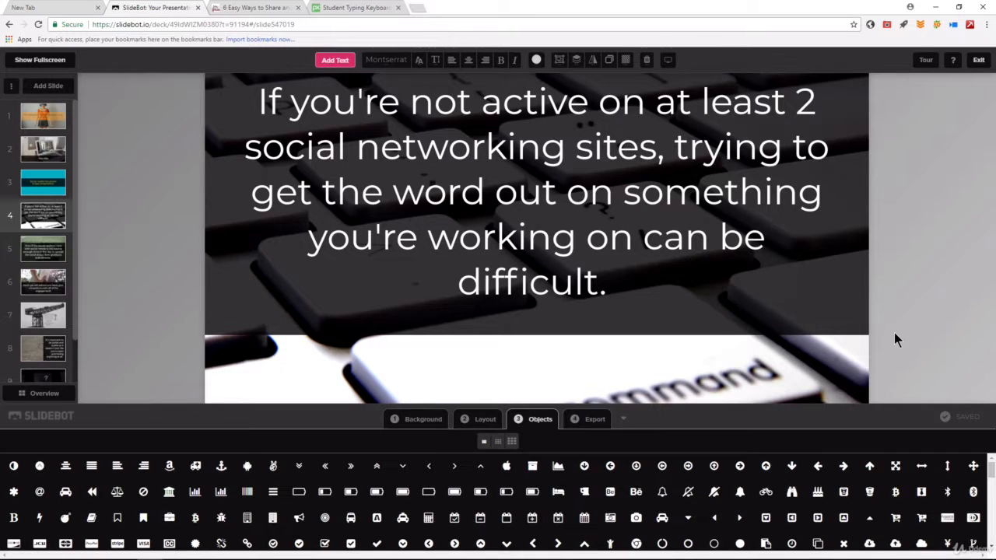
Step: Open the export settings and try the PDF, JPEG and non-editable Powerpoint file types
{"action": "left_click", "coordinate": [595, 422]}
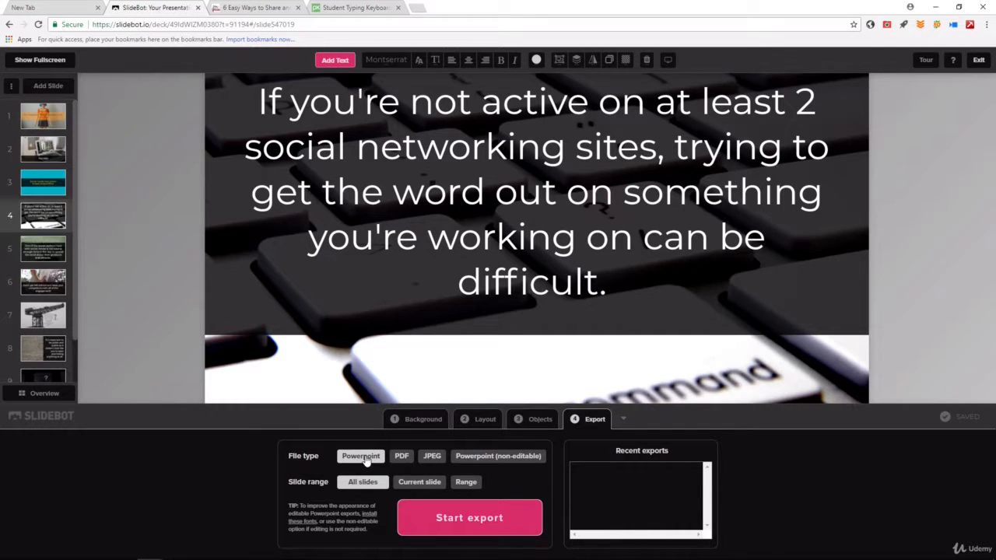
{"action": "left_click", "coordinate": [398, 458]}
{"action": "left_click", "coordinate": [432, 459]}
{"action": "left_click", "coordinate": [472, 460]}
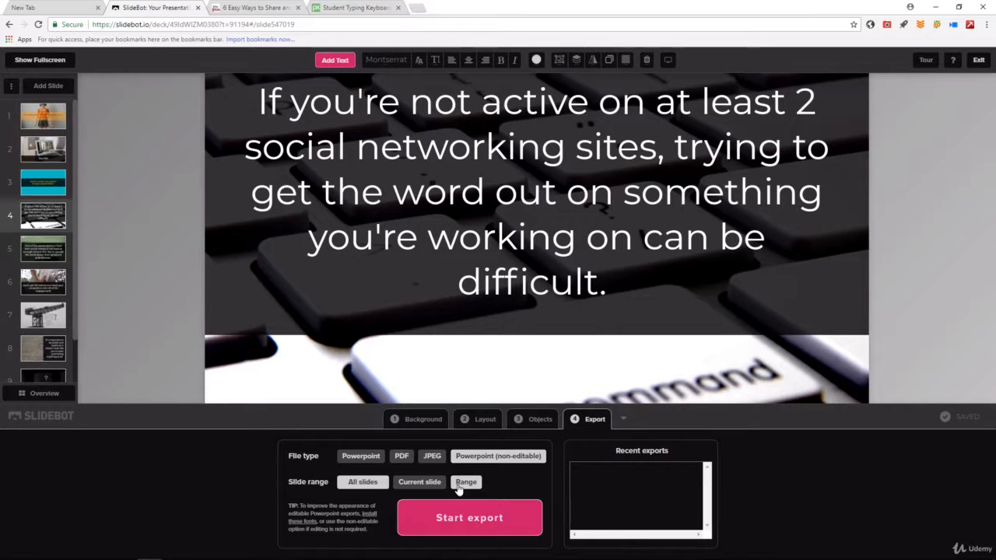
Step: Export slides 2 to 9 of the deck as an editable Powerpoint file
{"action": "left_click", "coordinate": [464, 485]}
{"action": "left_click", "coordinate": [499, 483]}
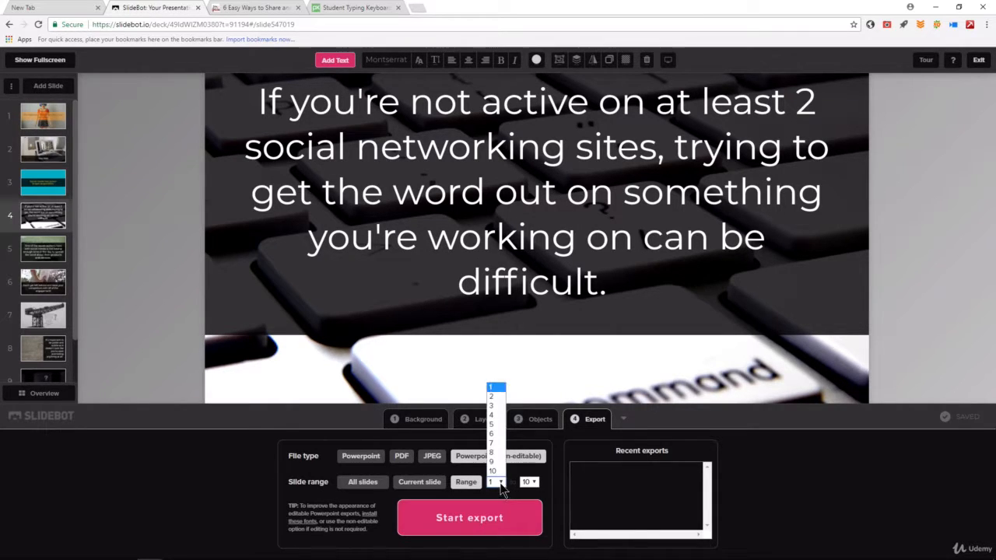
{"action": "left_click", "coordinate": [492, 397]}
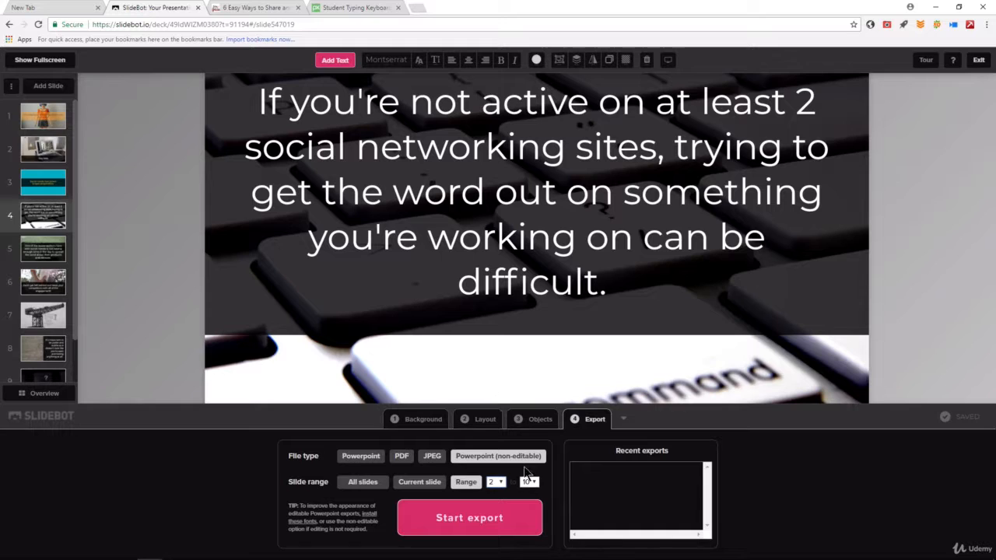
{"action": "left_click", "coordinate": [528, 482]}
{"action": "left_click", "coordinate": [526, 461]}
{"action": "left_click", "coordinate": [354, 457]}
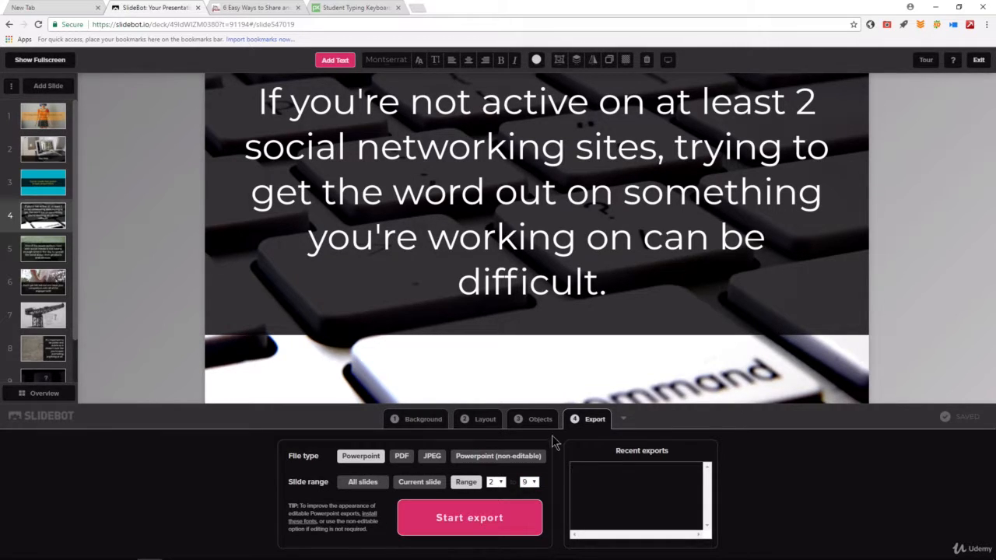
{"action": "left_click", "coordinate": [498, 519]}
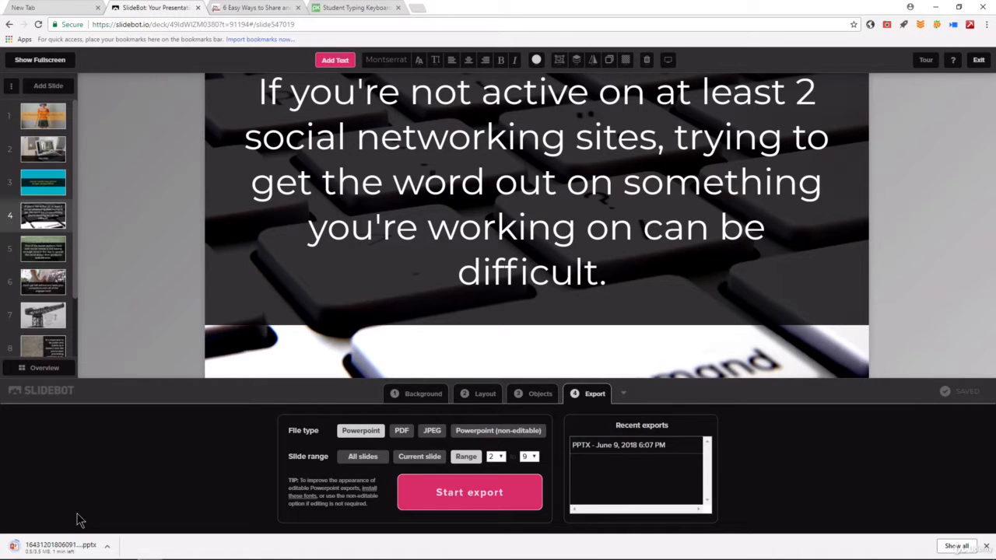
Step: Look through slides 5, 4 and 2, ending on slide 1
{"action": "left_click", "coordinate": [54, 249]}
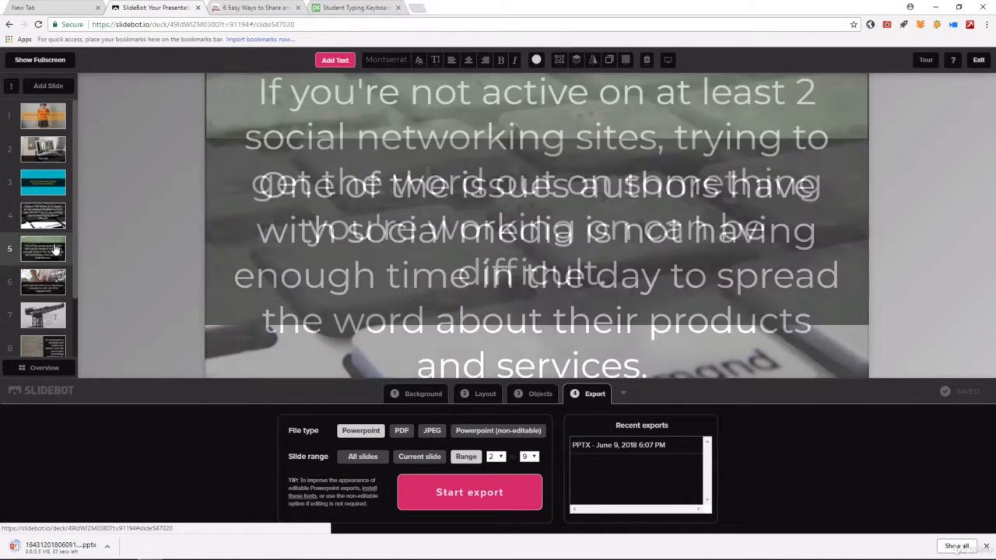
{"action": "left_click", "coordinate": [49, 226]}
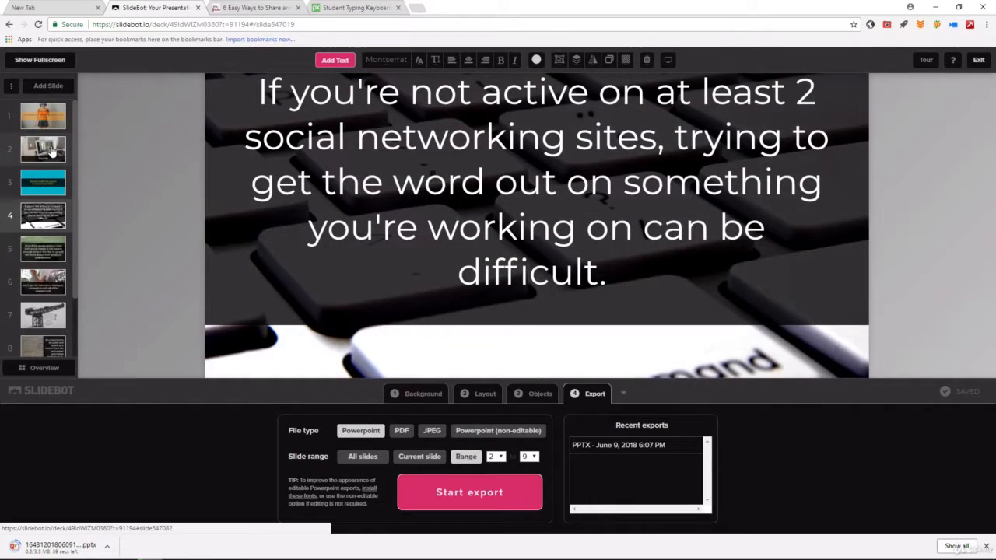
{"action": "left_click", "coordinate": [51, 153]}
{"action": "left_click", "coordinate": [45, 116]}
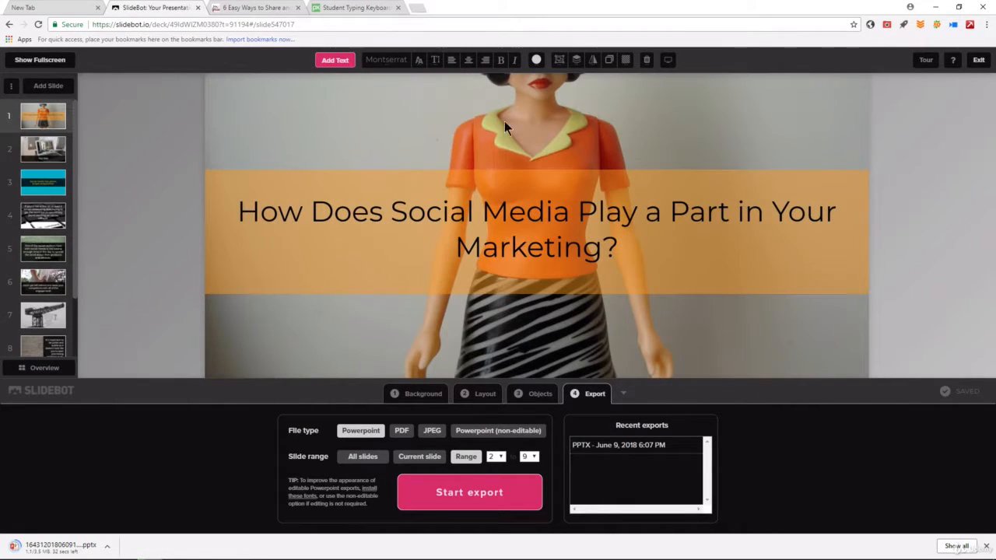
Step: Go through all eight steps of the guided tour, from changing the background to getting help and exiting, and finish it
{"action": "left_click", "coordinate": [925, 62]}
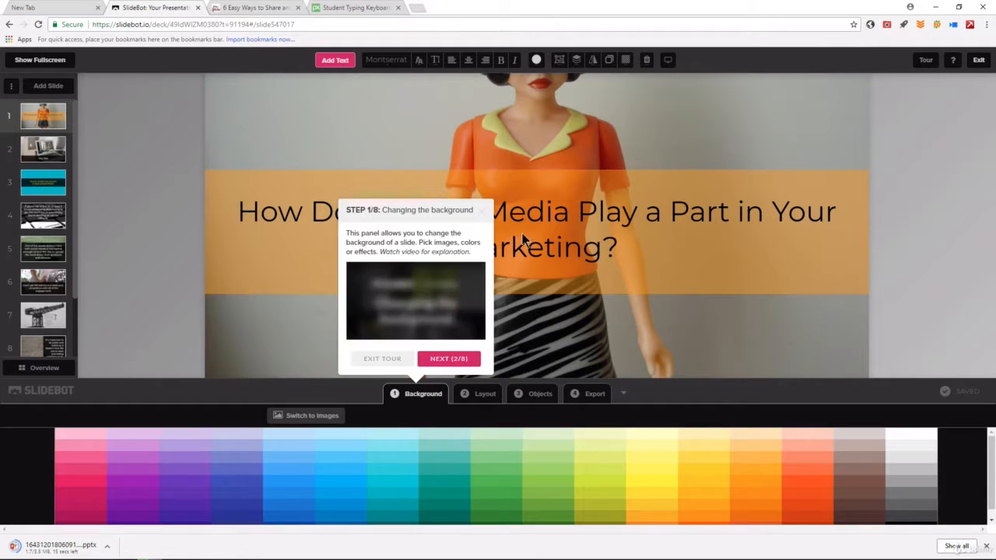
{"action": "left_click", "coordinate": [465, 360]}
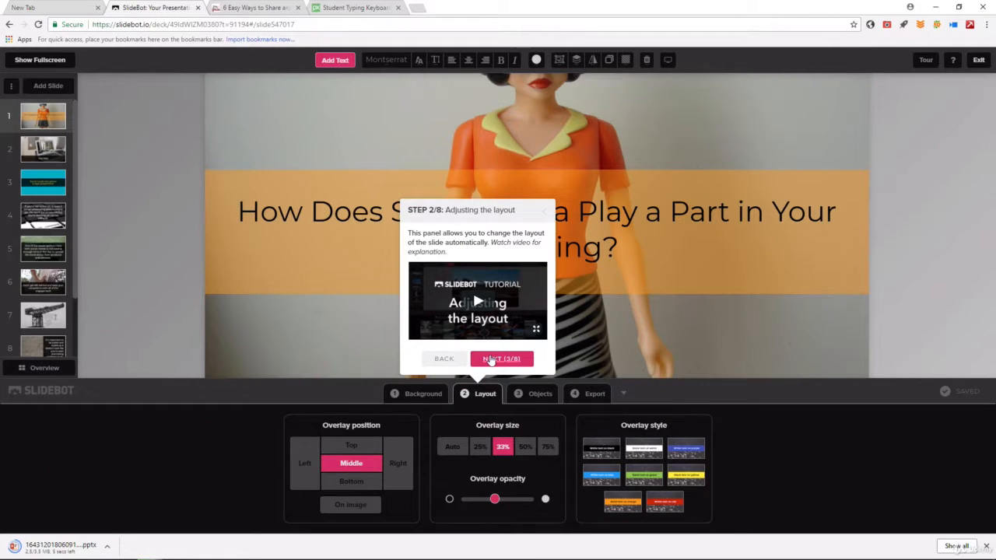
{"action": "left_click", "coordinate": [490, 359]}
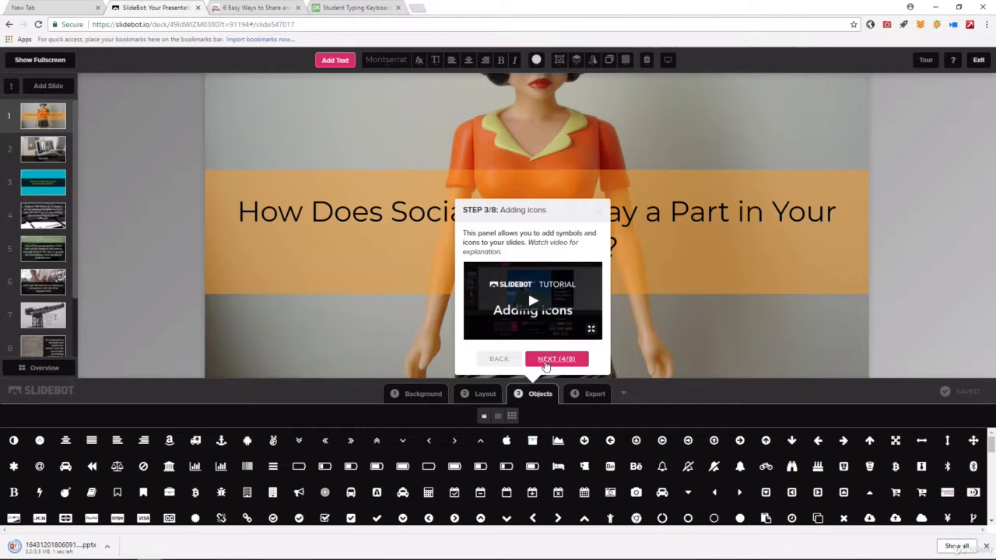
{"action": "left_click", "coordinate": [547, 362]}
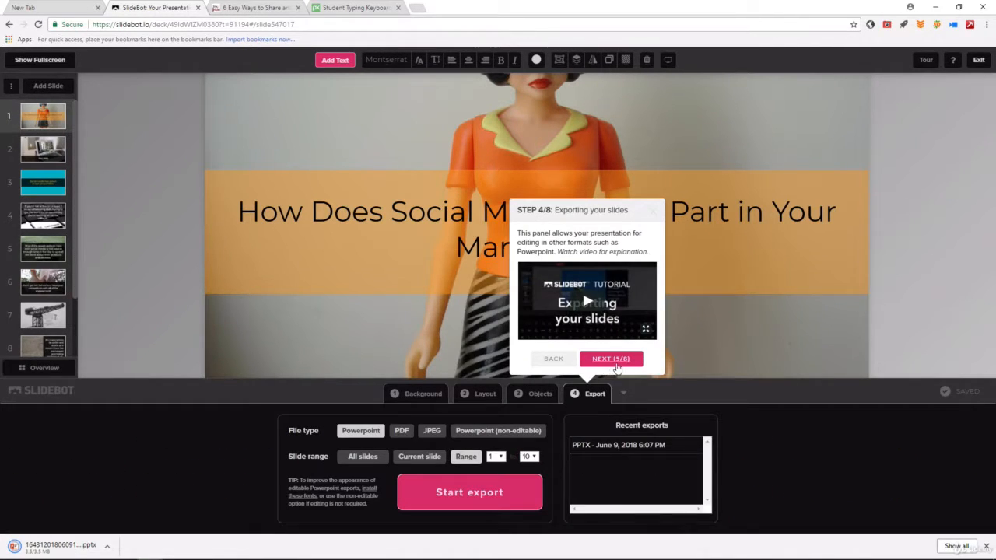
{"action": "left_click", "coordinate": [613, 361]}
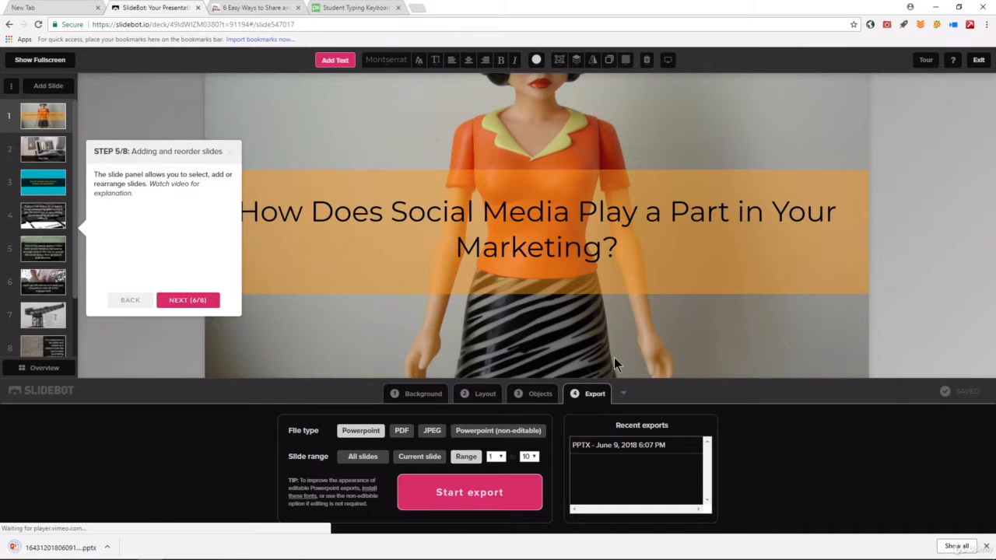
{"action": "left_click", "coordinate": [187, 300]}
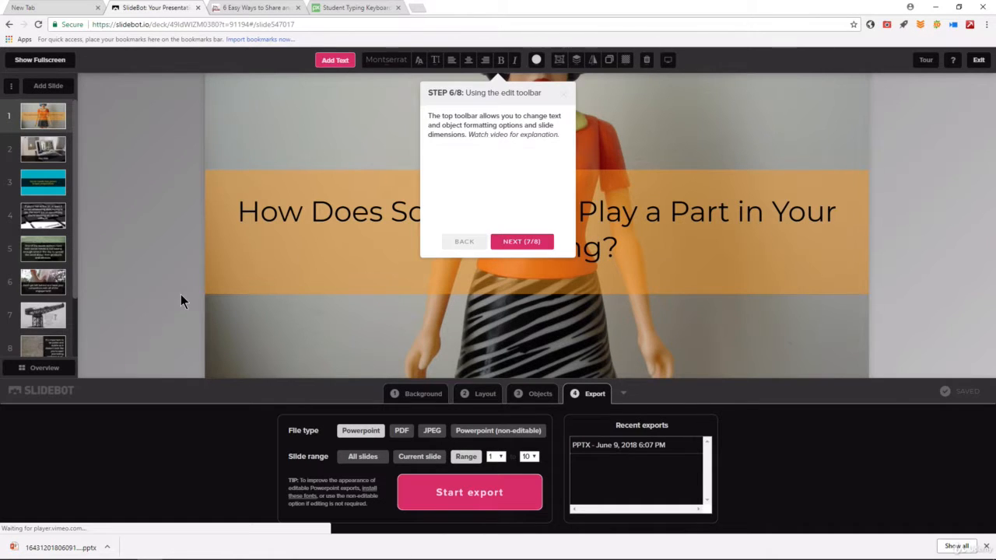
{"action": "left_click", "coordinate": [515, 241]}
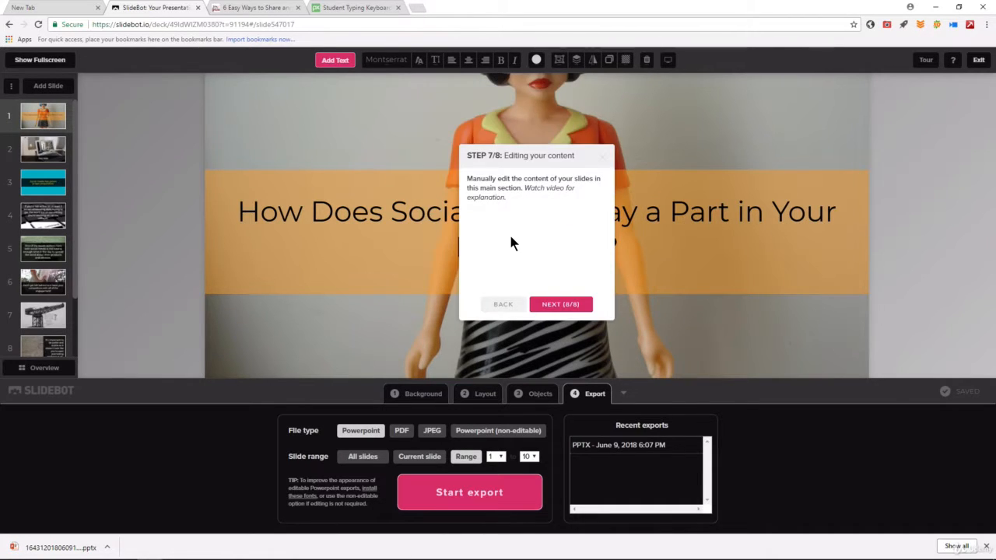
{"action": "left_click", "coordinate": [557, 303]}
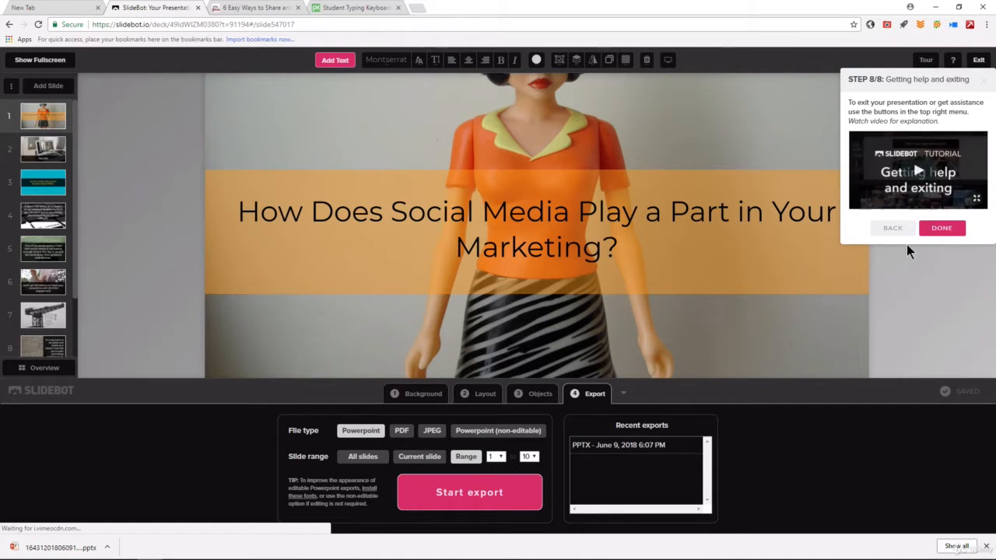
{"action": "left_click", "coordinate": [940, 229]}
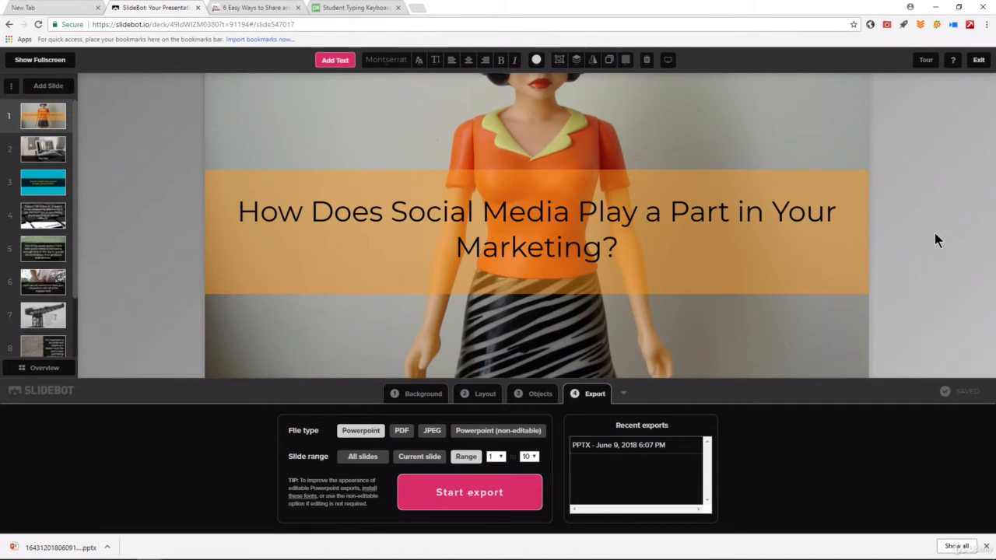